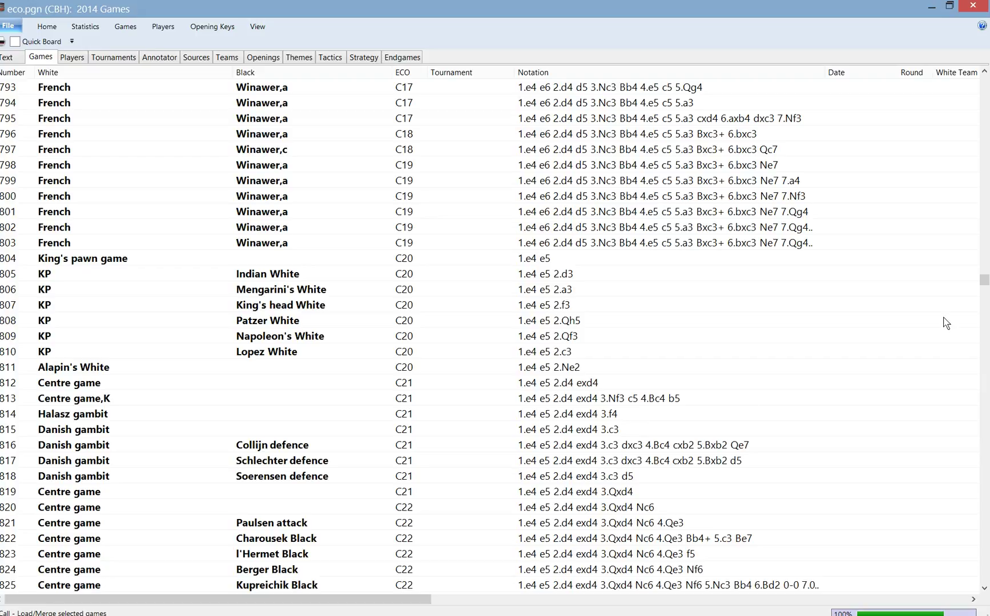
# Step: Browse the ECO opening list from its first A00 entry through the A-code openings to the first B00 lines
pyautogui.moveTo(984, 284); pyautogui.dragTo(984, 79)
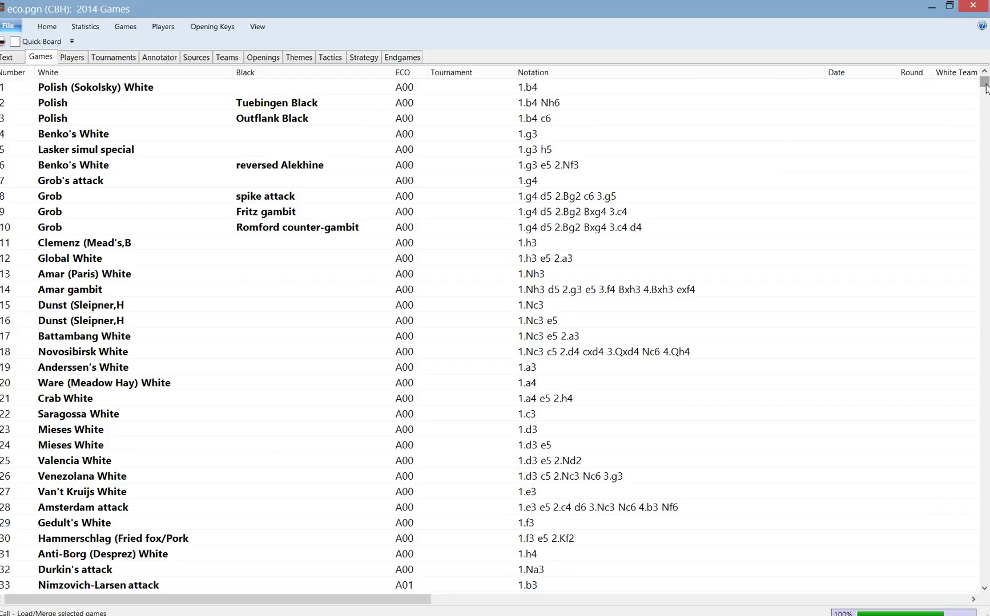
pyautogui.click(580, 228)
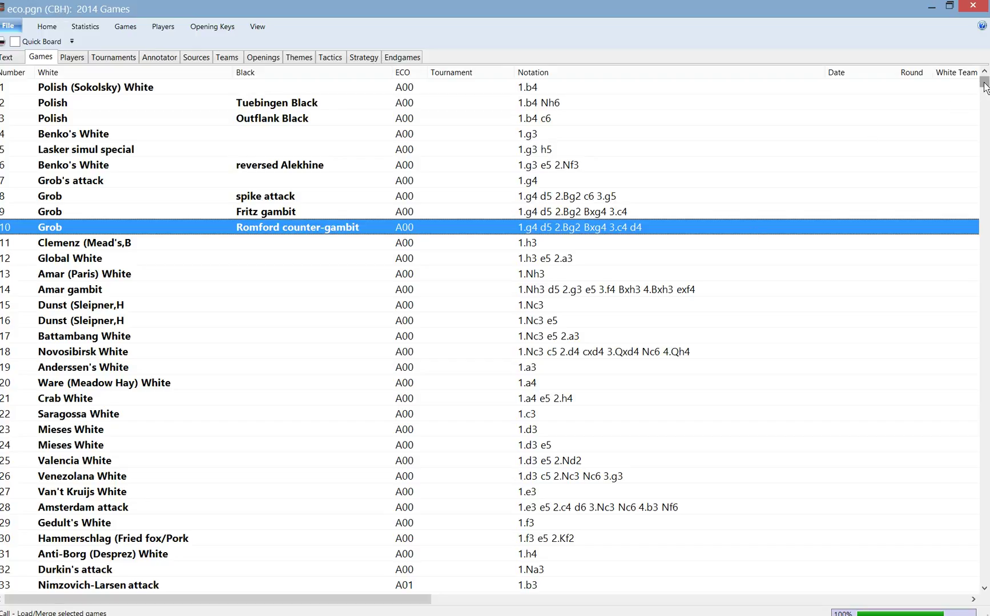
pyautogui.moveTo(984, 86); pyautogui.dragTo(970, 136)
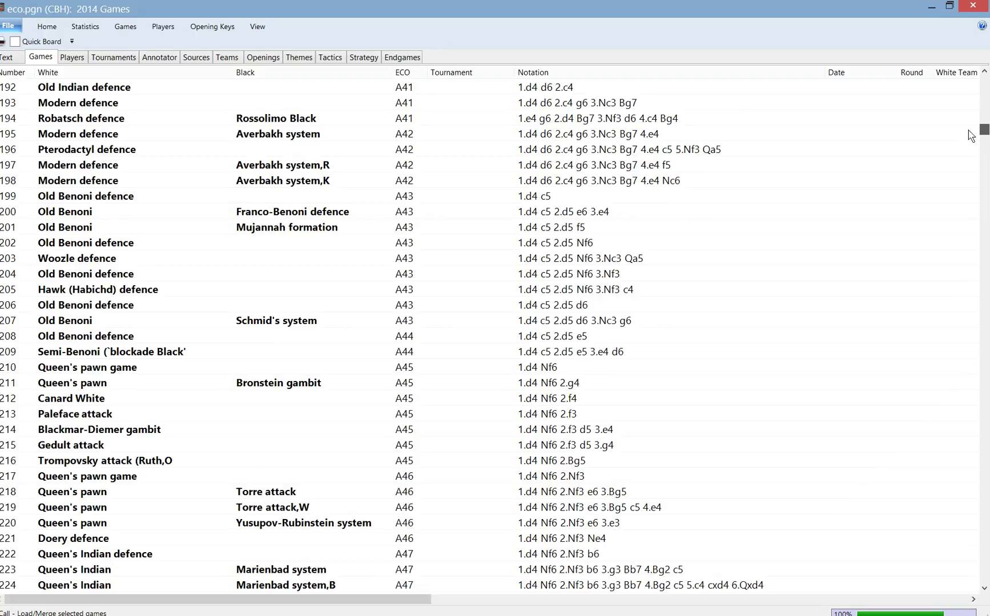
pyautogui.click(463, 292)
pyautogui.press('pagedown')
pyautogui.press('pagedown')
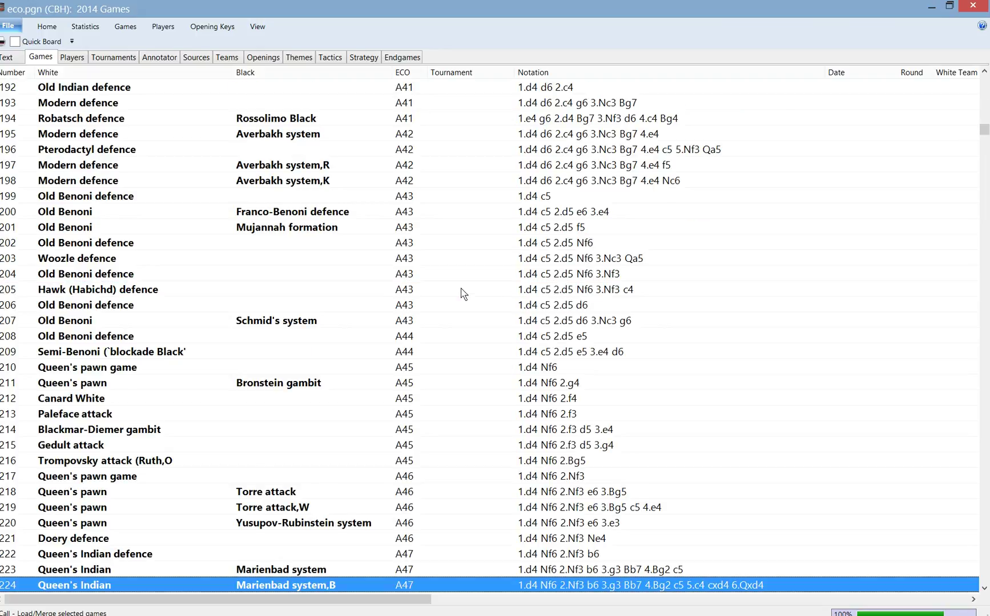
pyautogui.press('pagedown')
pyautogui.press('pagedown')
pyautogui.press('pagedown')
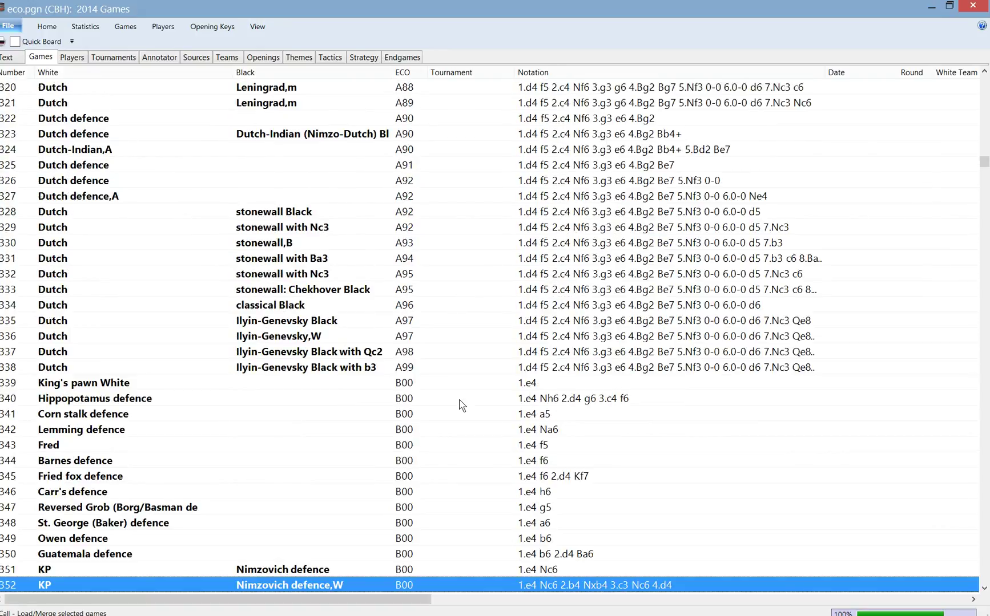
# Step: Select all the C20 entries, from King's pawn game (number 804) through Alapin's White (number 811)
pyautogui.moveTo(984, 165); pyautogui.dragTo(973, 259)
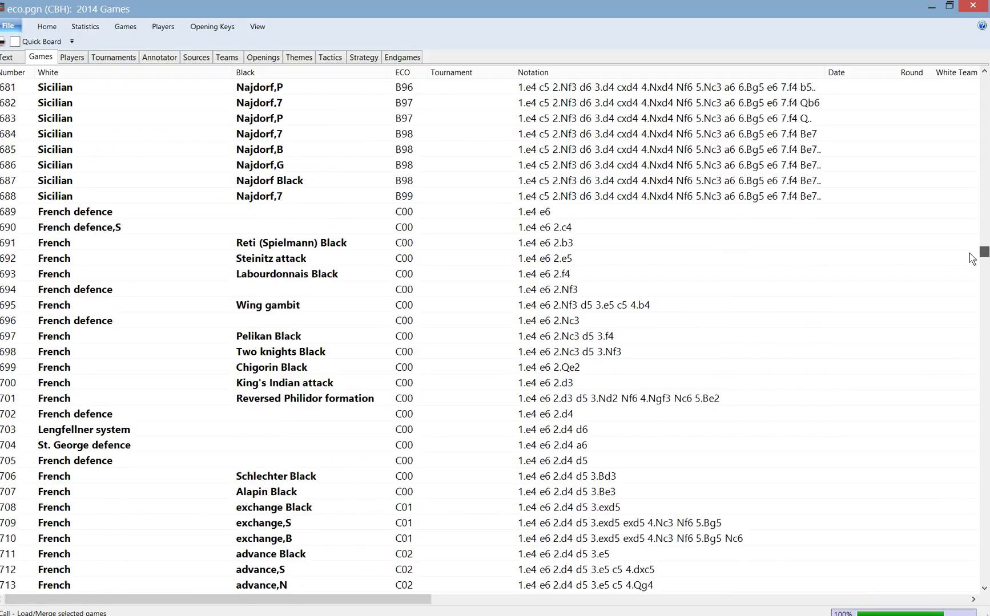
pyautogui.click(490, 216)
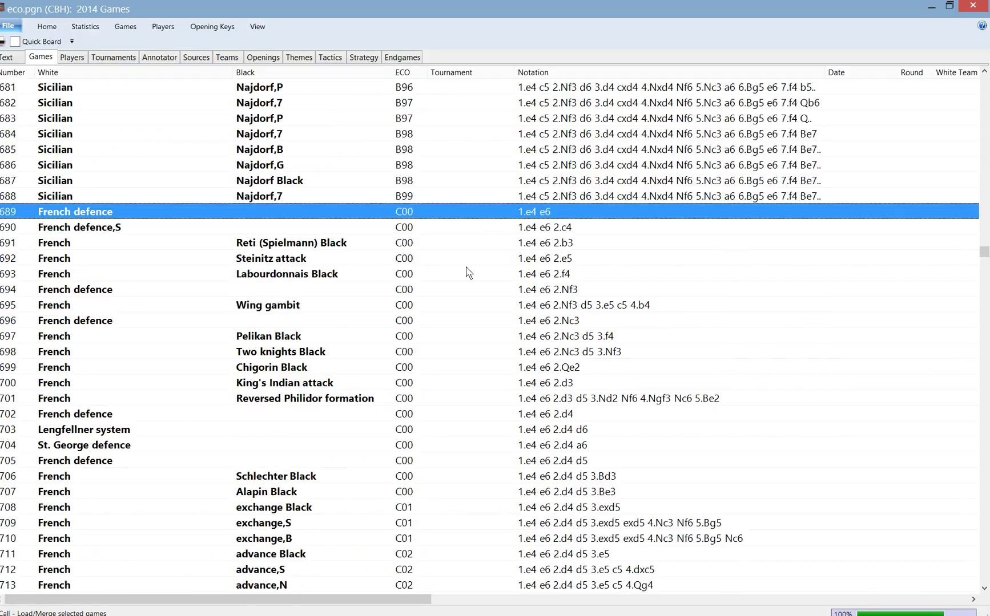
pyautogui.press('pagedown')
pyautogui.press('pagedown')
pyautogui.press('pagedown')
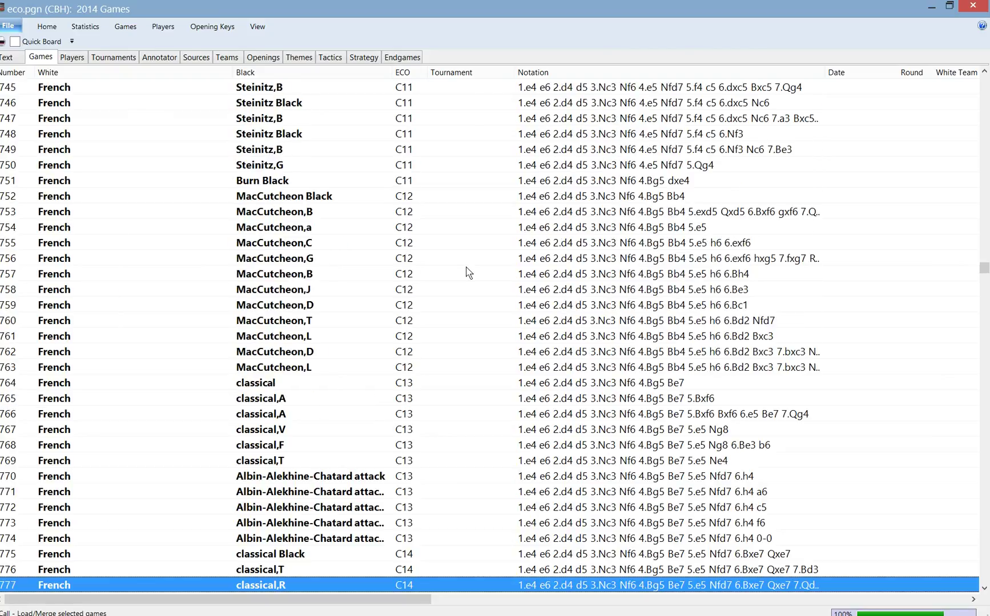
pyautogui.press('pagedown')
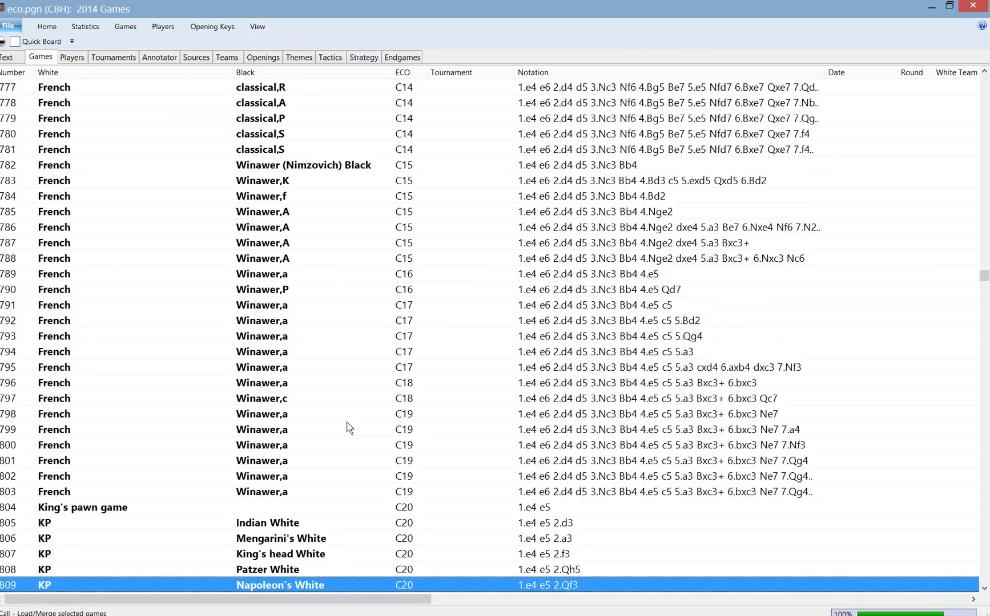
pyautogui.click(297, 507)
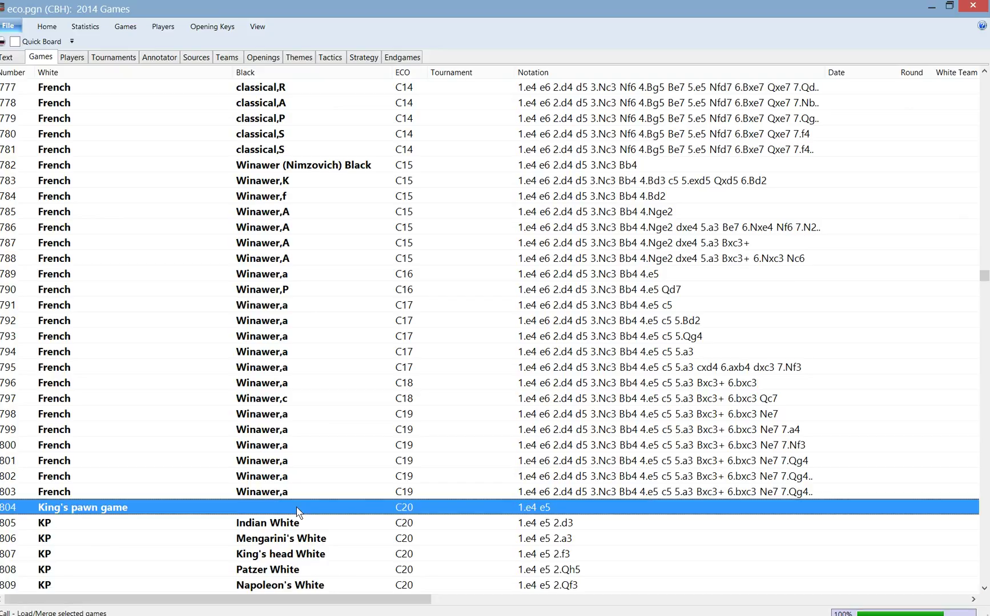
pyautogui.scroll(-2, 297, 510)
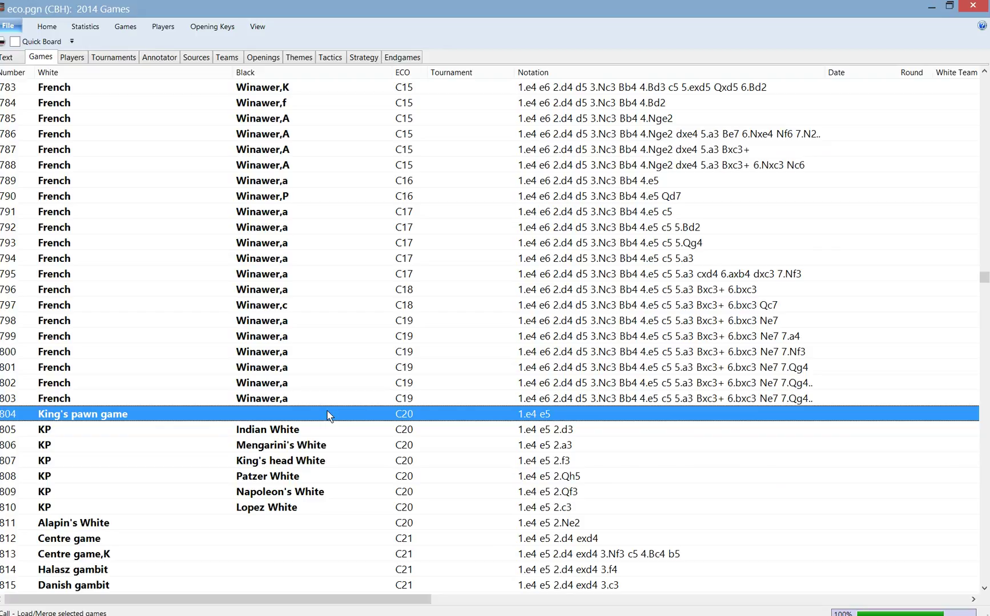
pyautogui.scroll(-1, 328, 415)
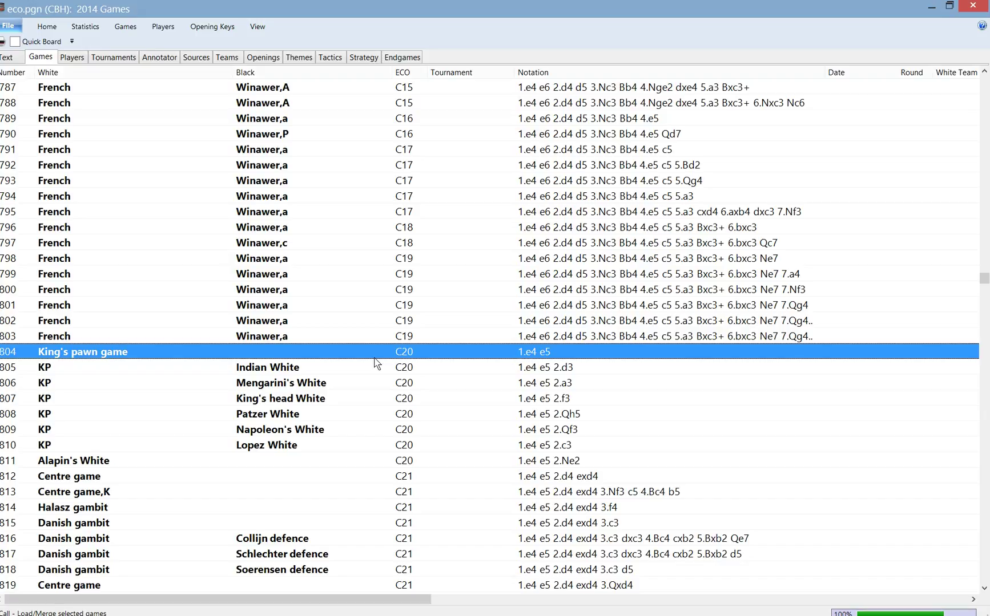
pyautogui.scroll(-2, 371, 412)
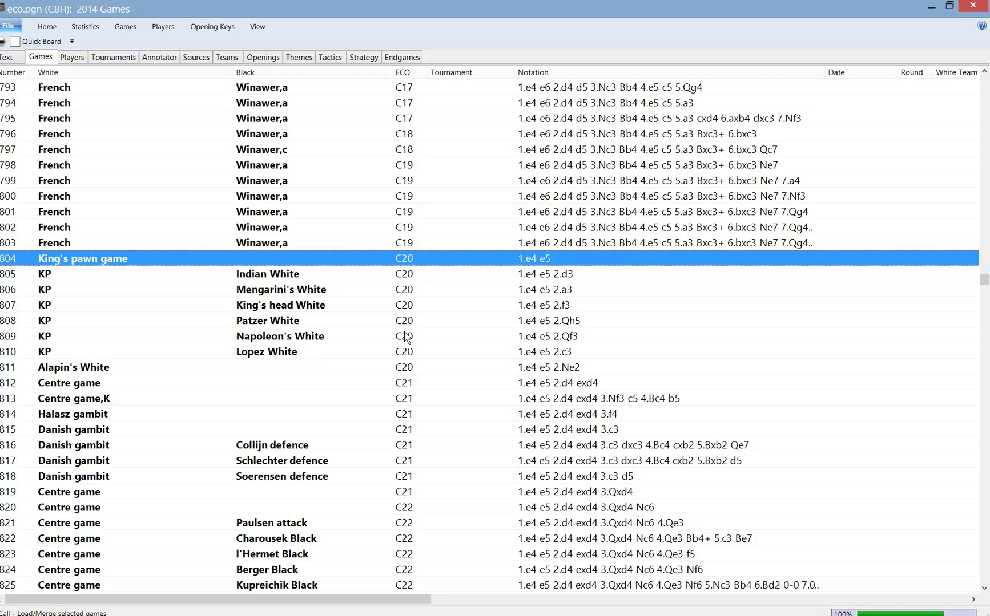
pyautogui.scroll(-1, 404, 338)
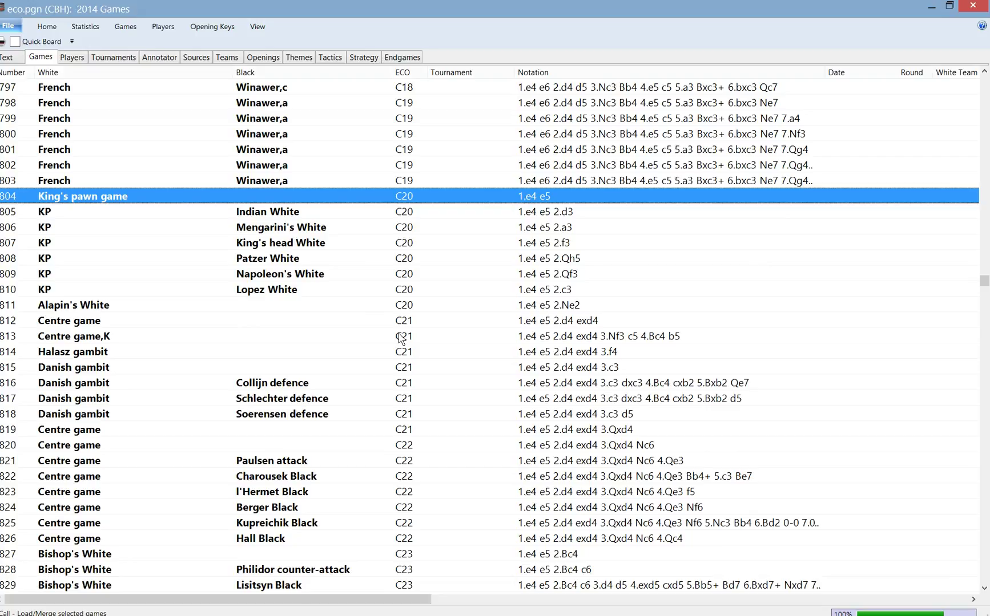
pyautogui.keyDown('shift'); pyautogui.click(466, 309); pyautogui.keyUp('shift')
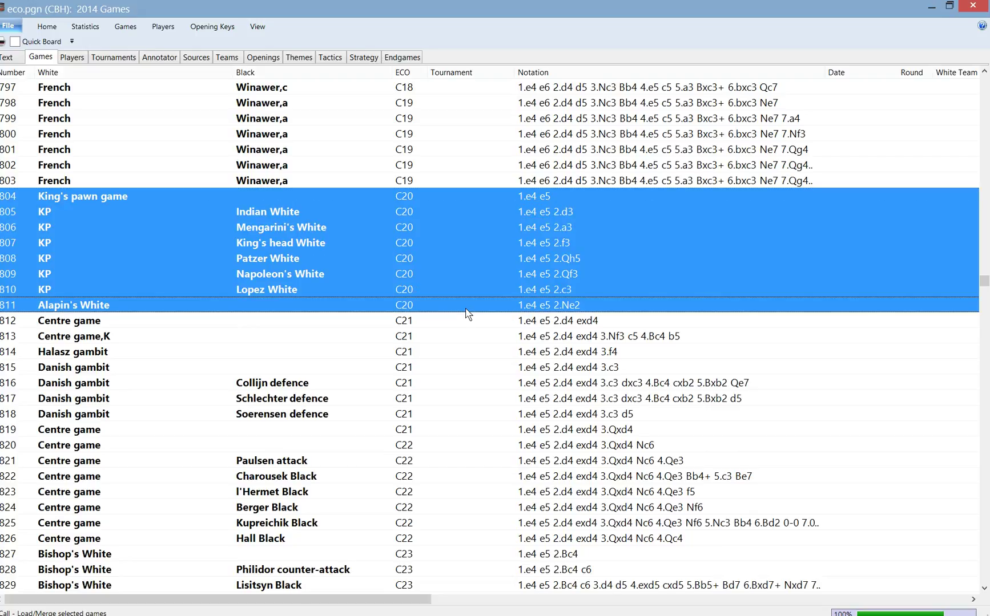
# Step: Set the tournament title of the selected C20 games to "BLACK_THEORY E5_REP" and widen the Tournament column to fit it
pyautogui.rightClick(438, 257)
pyautogui.moveTo(571, 262)
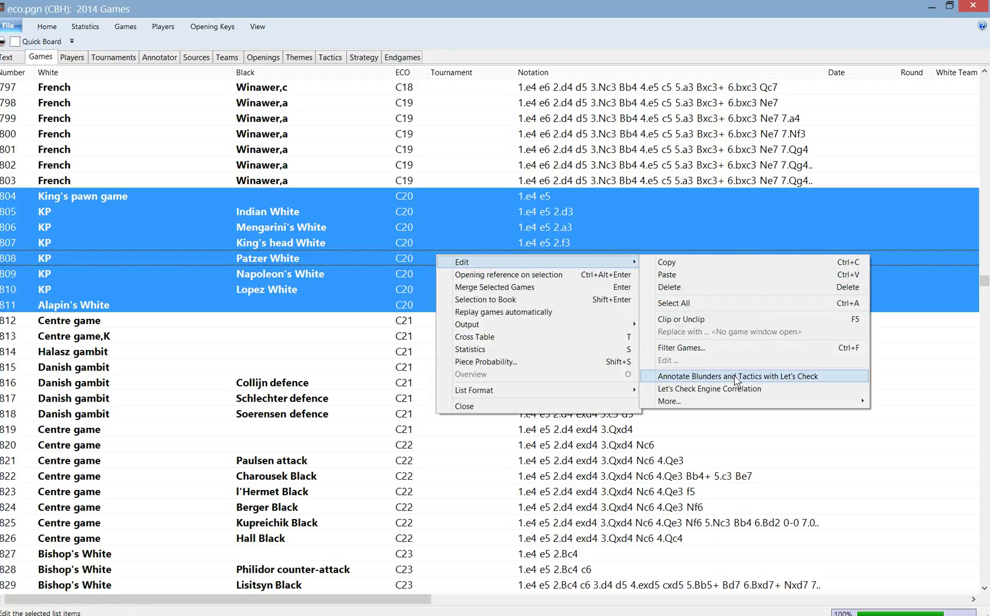
pyautogui.moveTo(668, 401)
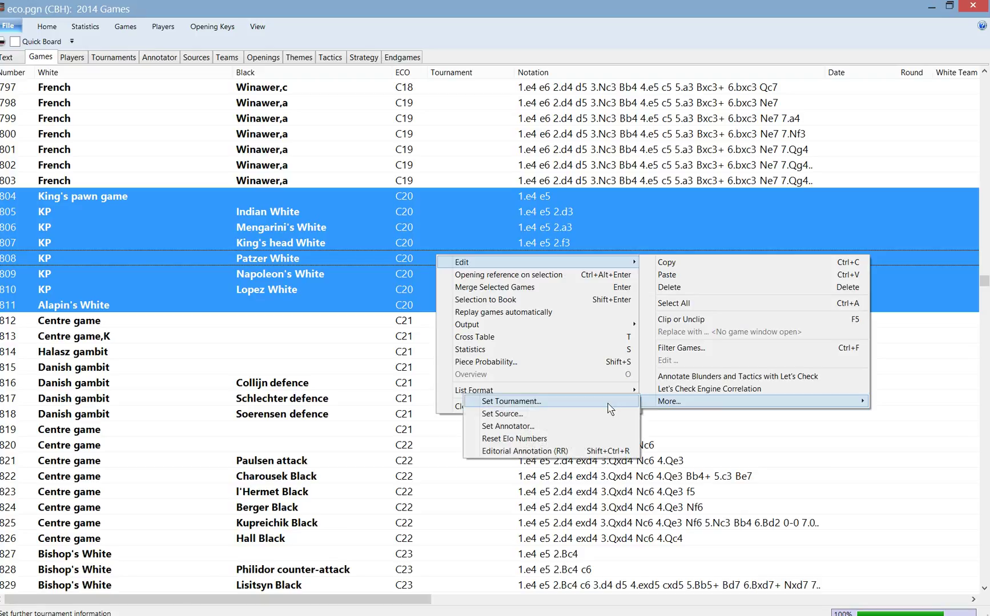
pyautogui.click(610, 409)
pyautogui.write('BLACK_THEORY ')
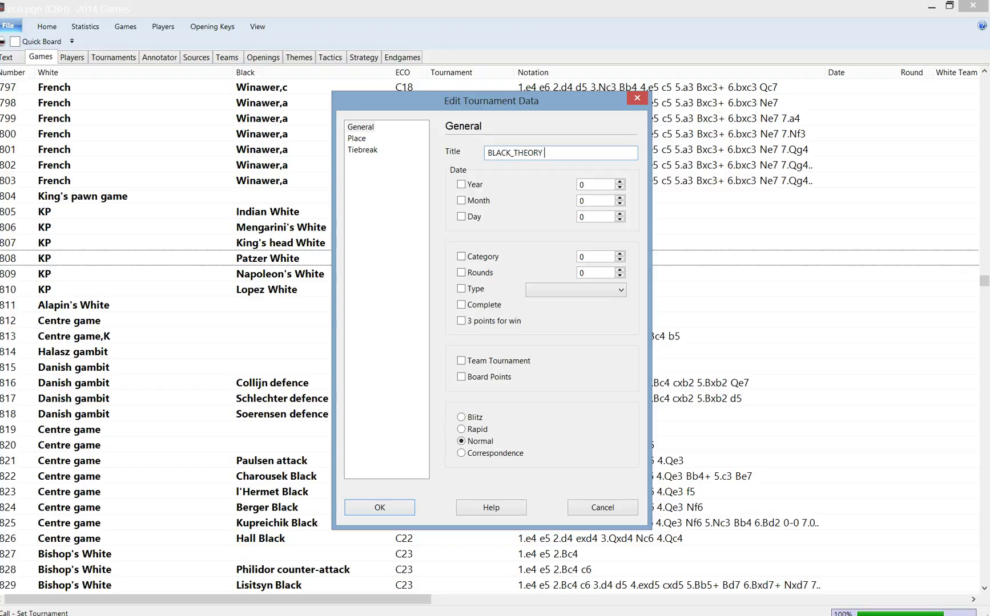
pyautogui.write('E5_REP')
pyautogui.moveTo(590, 153); pyautogui.dragTo(482, 151)
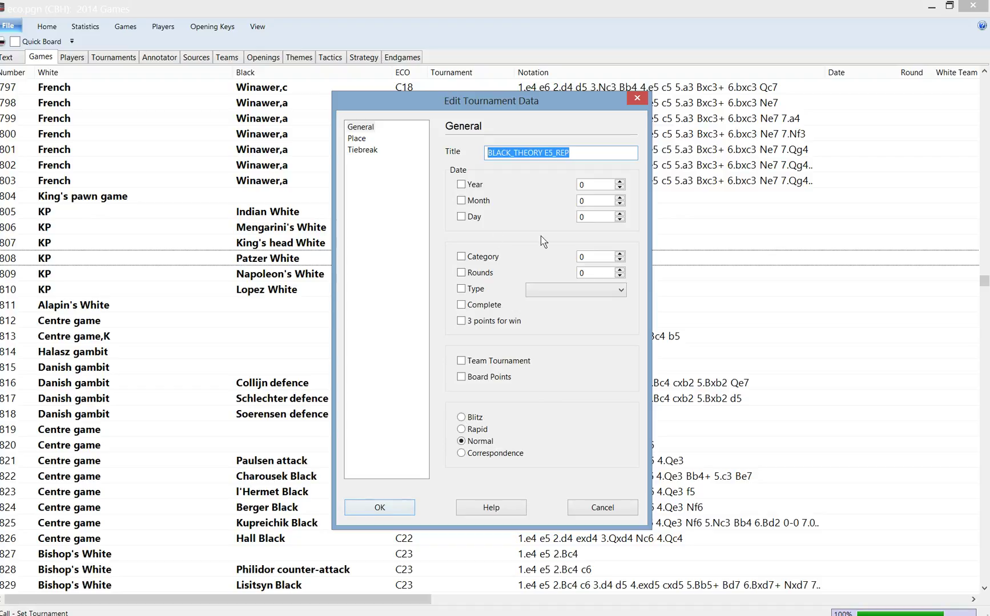
pyautogui.click(381, 509)
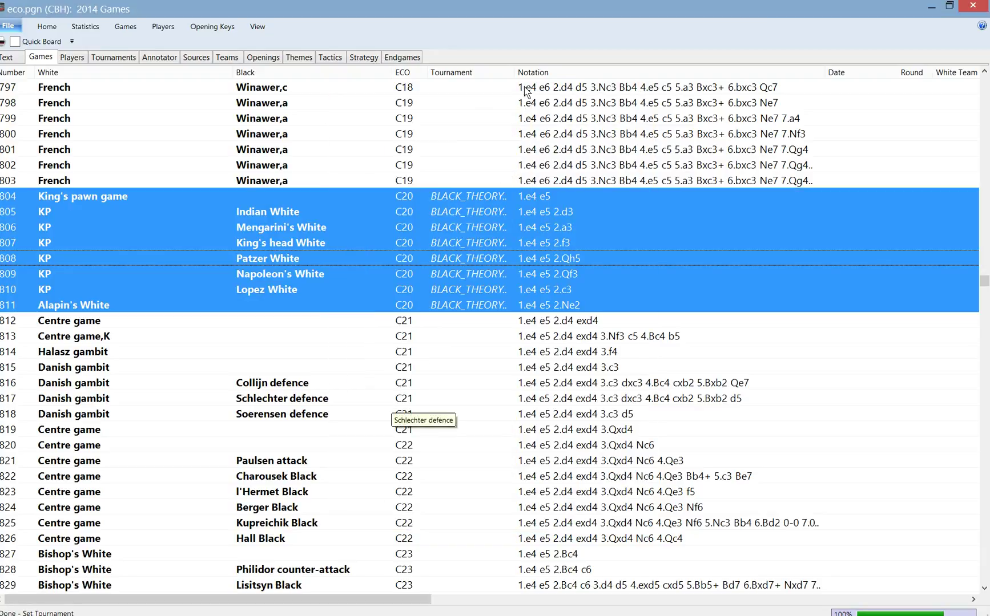
pyautogui.moveTo(514, 73); pyautogui.dragTo(550, 73)
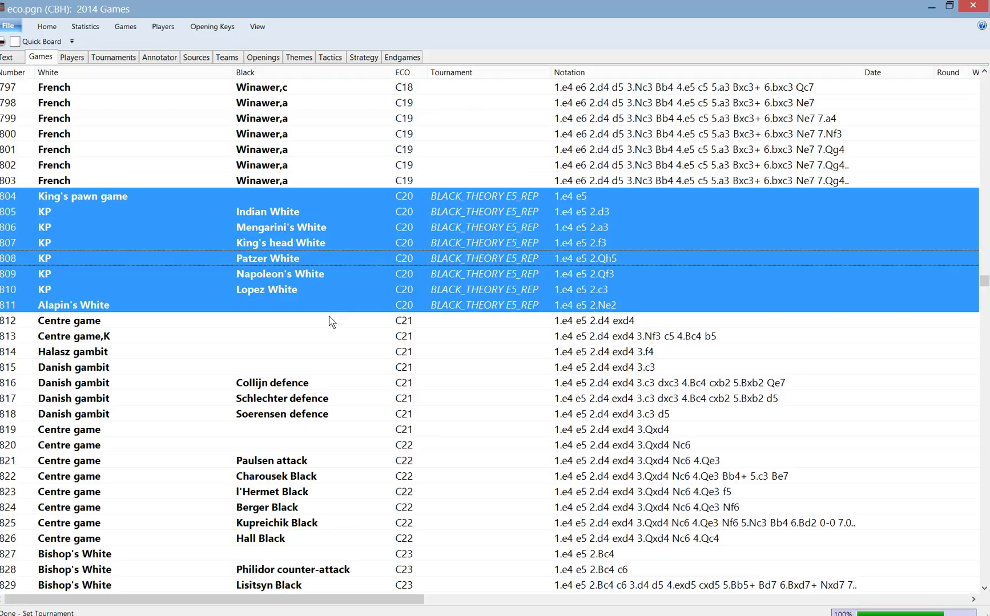
# Step: Review the first C21 lines after 2.d4 exd4 and open the Centre game,K entry (number 813) on the board
pyautogui.click(253, 325)
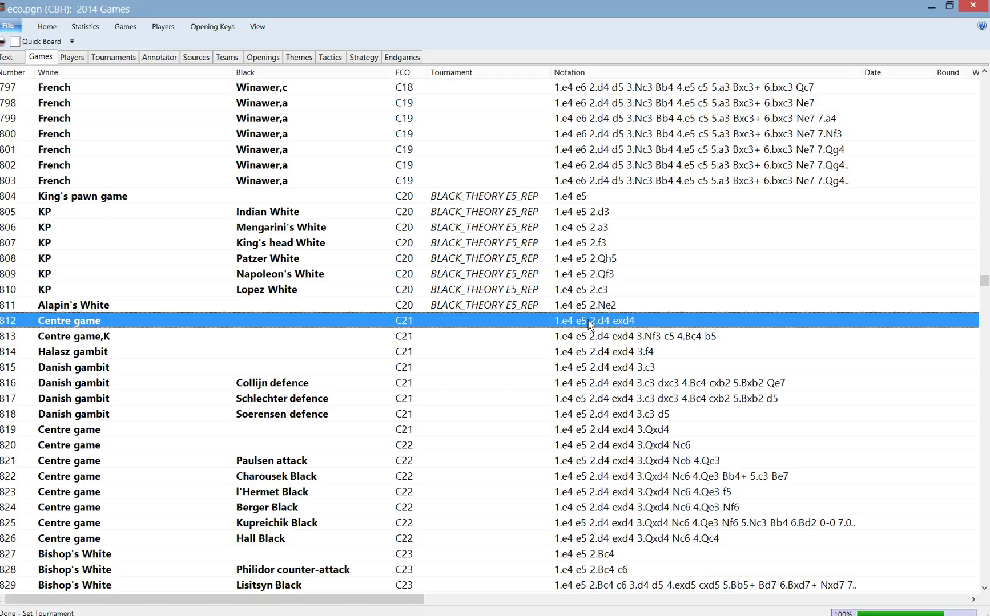
pyautogui.click(586, 354)
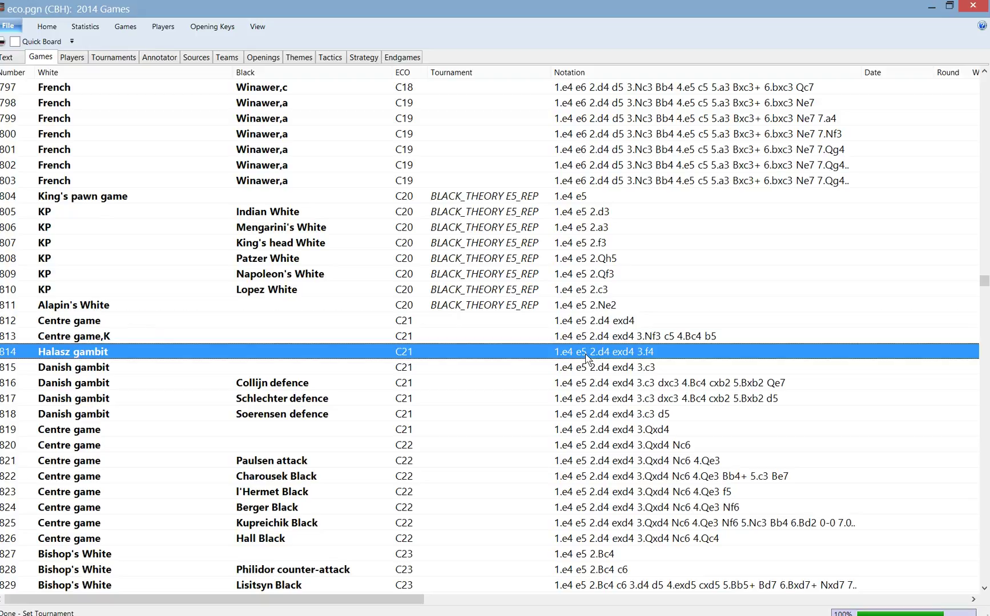
pyautogui.click(593, 321)
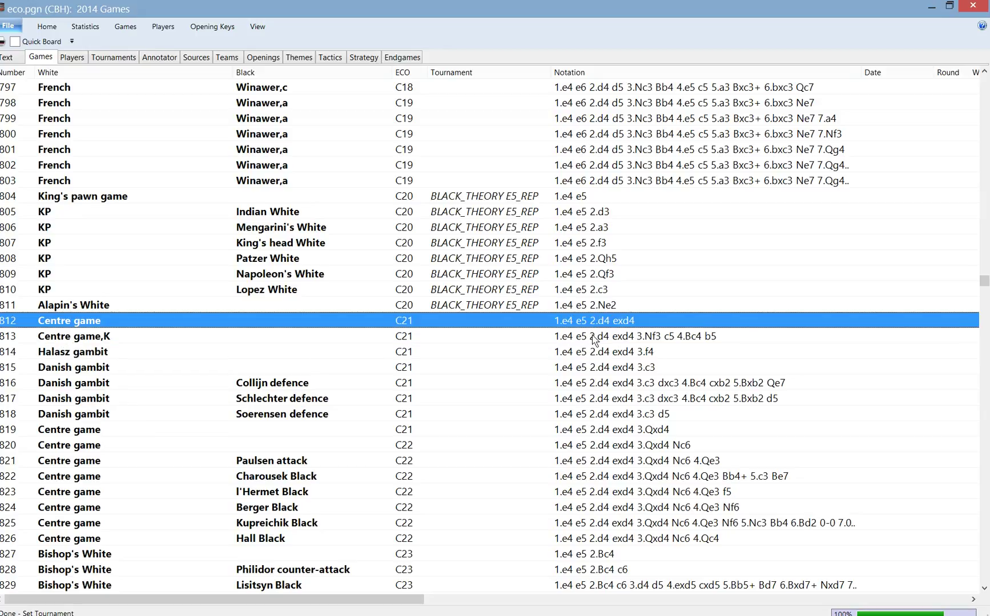
pyautogui.click(594, 341)
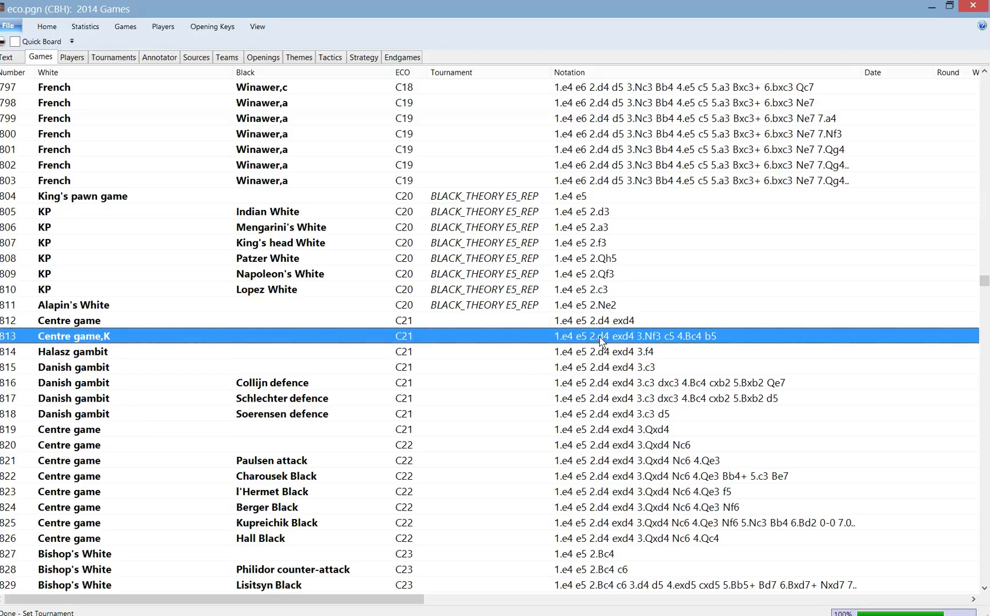
pyautogui.doubleClick(641, 339)
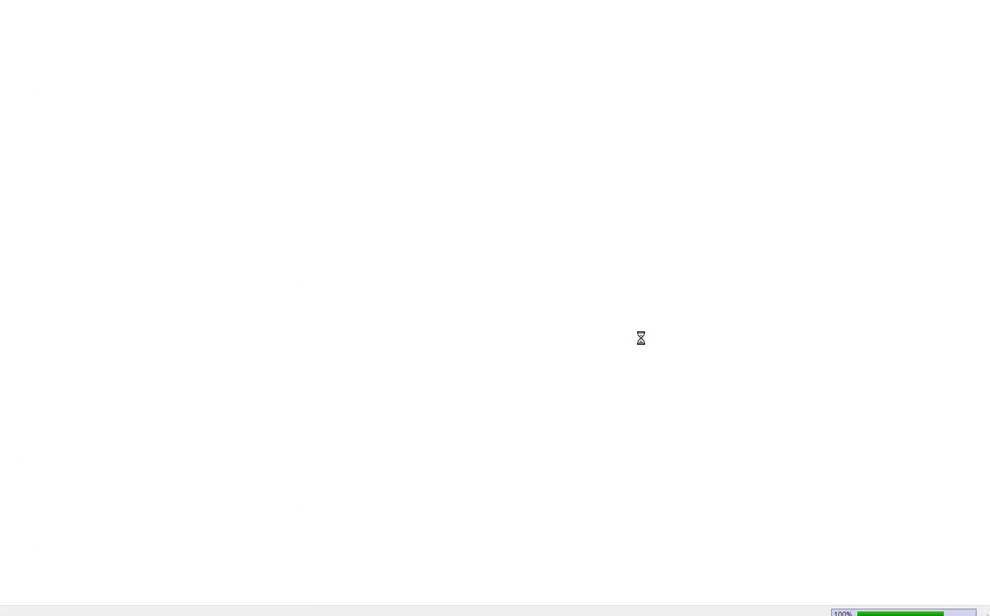
# Step: Try 3...Nc6 as a variation to 3...c5 in the open Centre game line, and return to the game list
pyautogui.click(582, 98)
pyautogui.moveTo(91, 83); pyautogui.dragTo(142, 197)
pyautogui.press('Return')
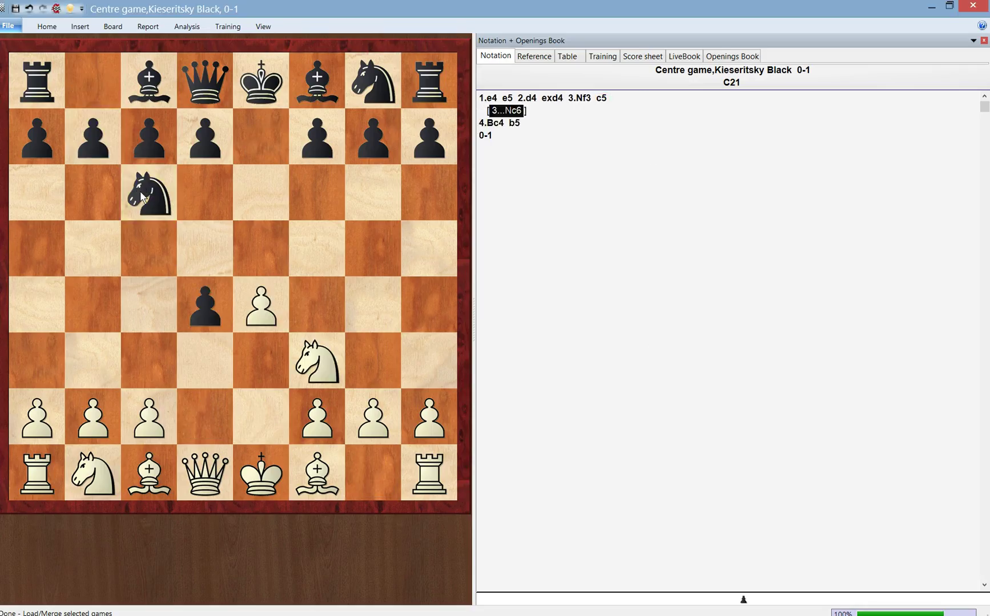
pyautogui.click(604, 101)
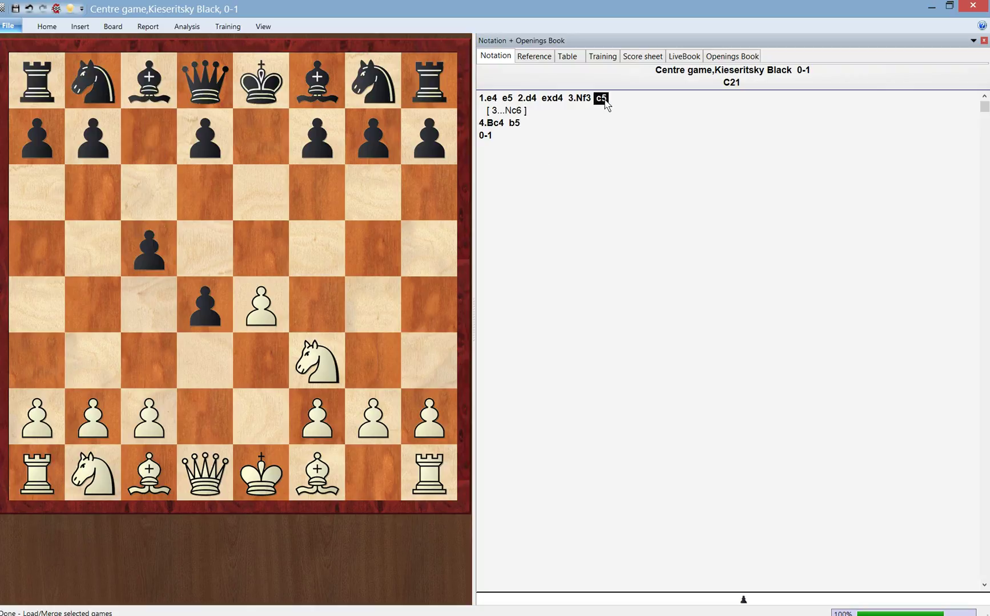
pyautogui.press('Escape')
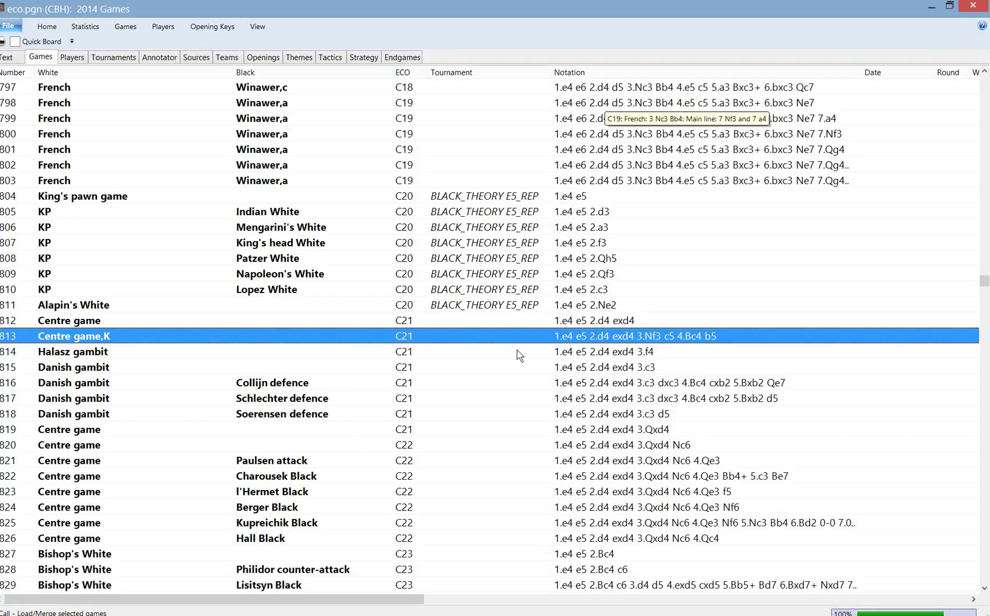
pyautogui.click(462, 356)
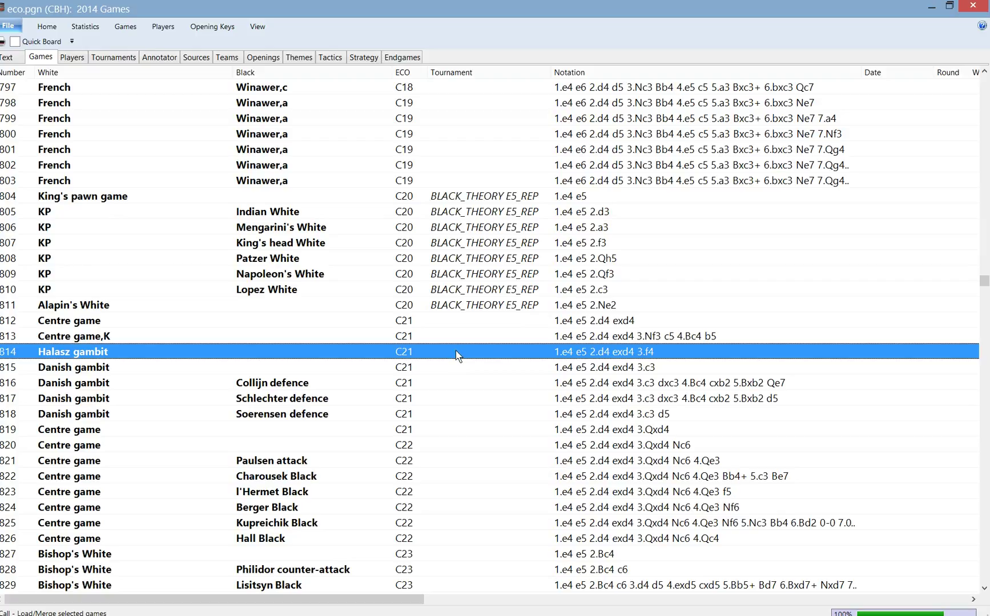
pyautogui.rightClick(456, 355)
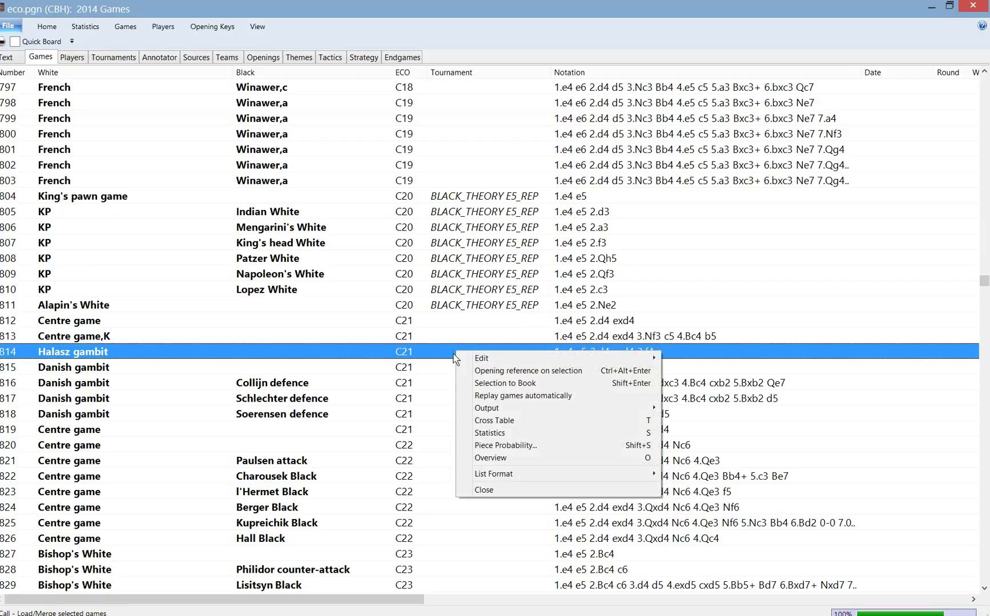
pyautogui.moveTo(519, 362)
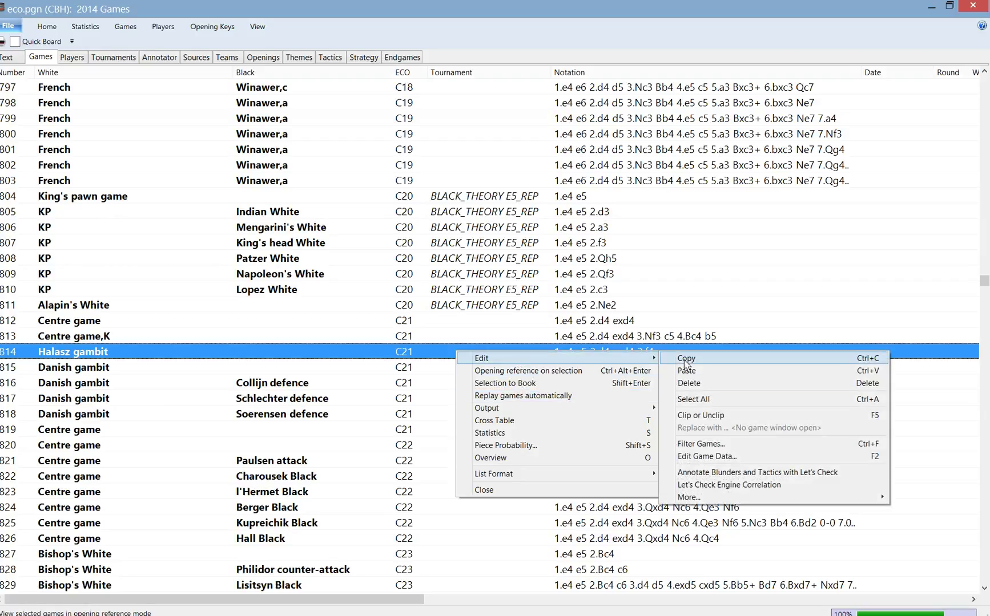
pyautogui.press('Escape')
pyautogui.press('Escape')
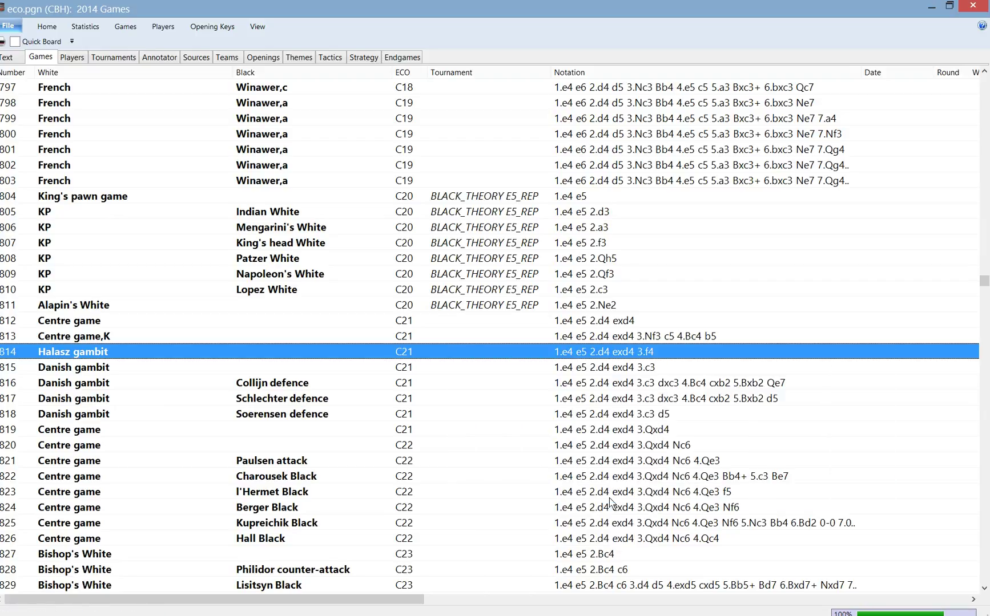
# Step: Set the tournament title of the Halasz gambit entry (number 814) to "BLACK_THEORY E5_REP"
pyautogui.rightClick(640, 353)
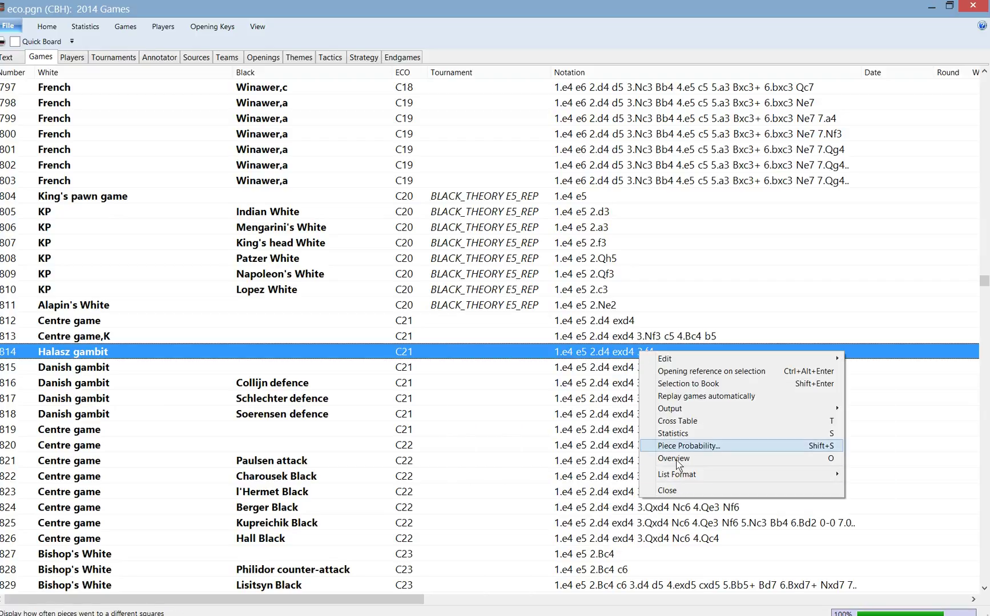
pyautogui.moveTo(693, 360)
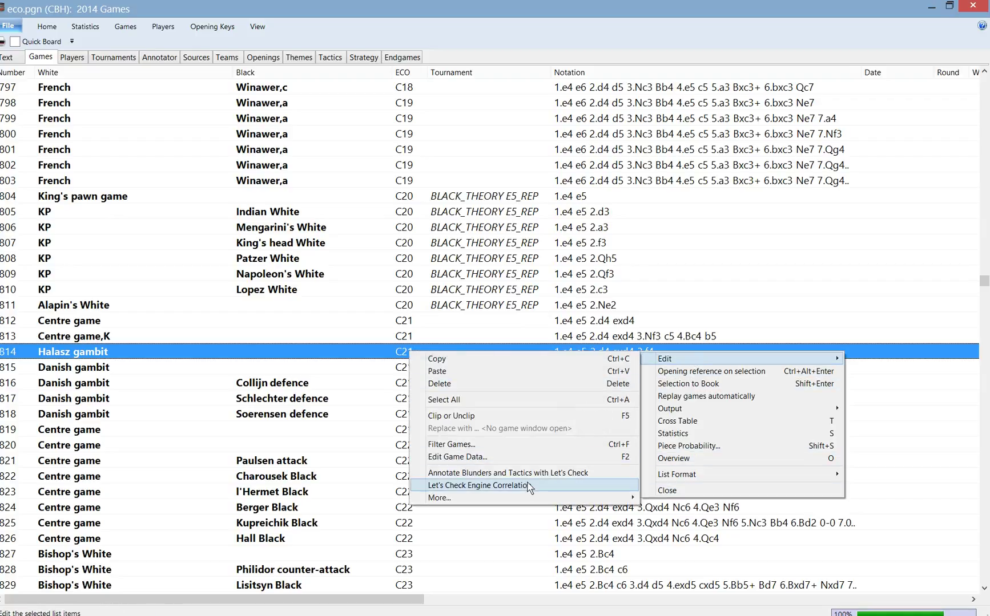
pyautogui.moveTo(528, 497)
pyautogui.click(661, 496)
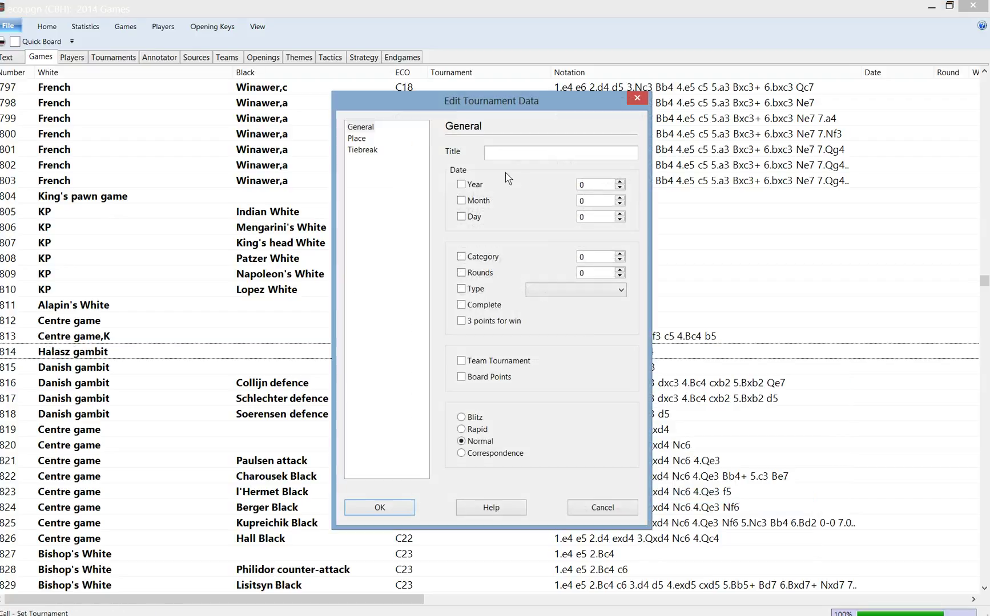
pyautogui.write('BLACK_THEORY E5_REP')
pyautogui.press('Return')
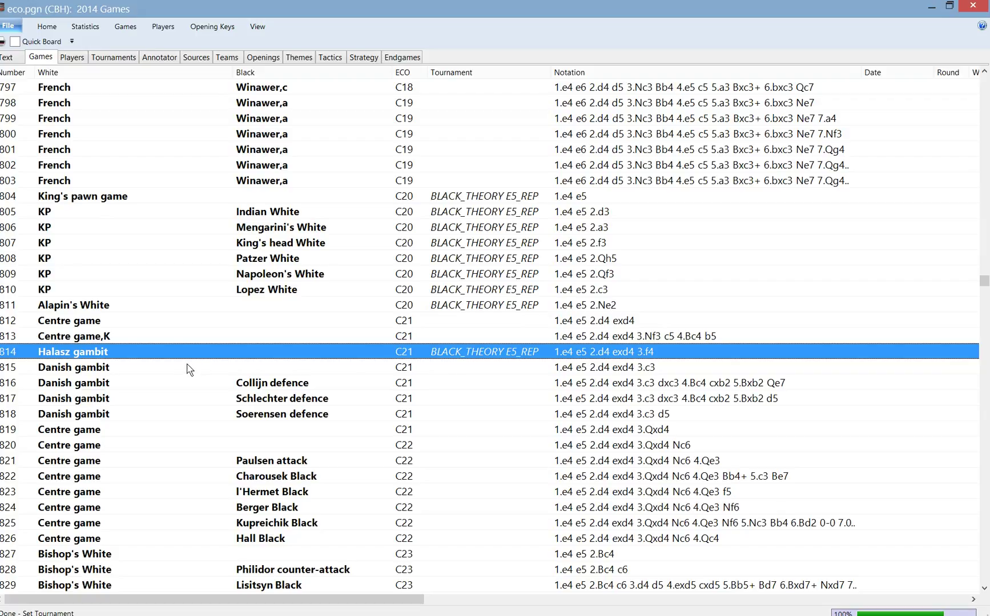
# Step: Review the Danish gambit lines, open the Soerensen defence (number 818) to view 3.c3 d5 on the board, and return to the game list
pyautogui.click(522, 415)
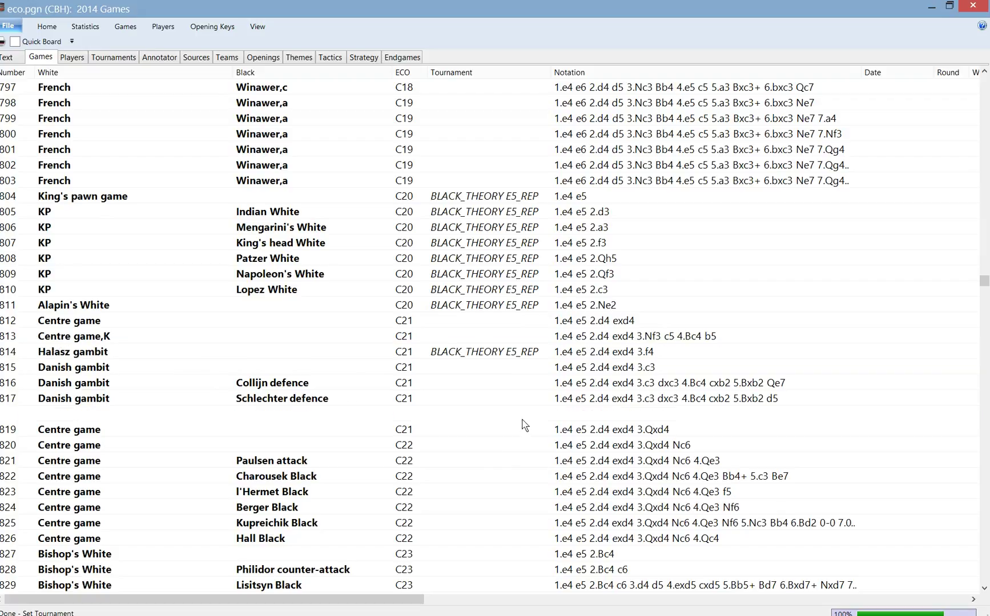
pyautogui.click(532, 383)
pyautogui.press('Up')
pyautogui.press('Down')
pyautogui.press('Down')
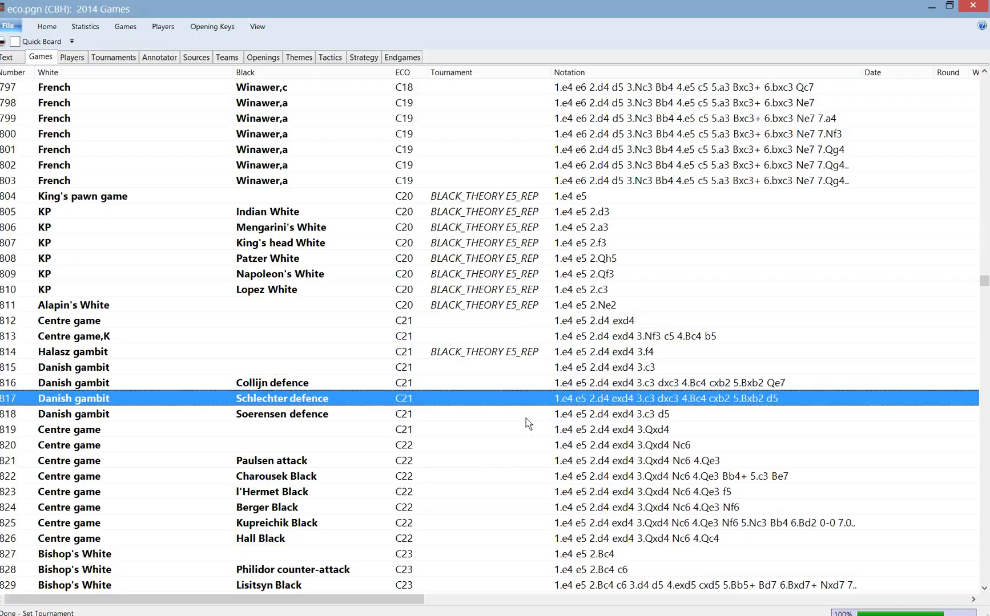
pyautogui.press('Down')
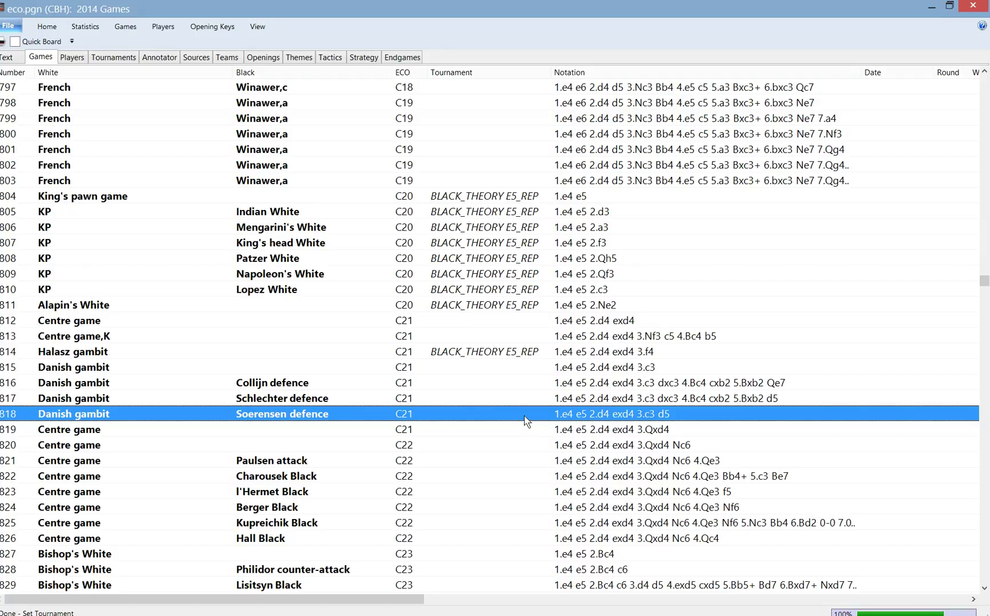
pyautogui.doubleClick(525, 415)
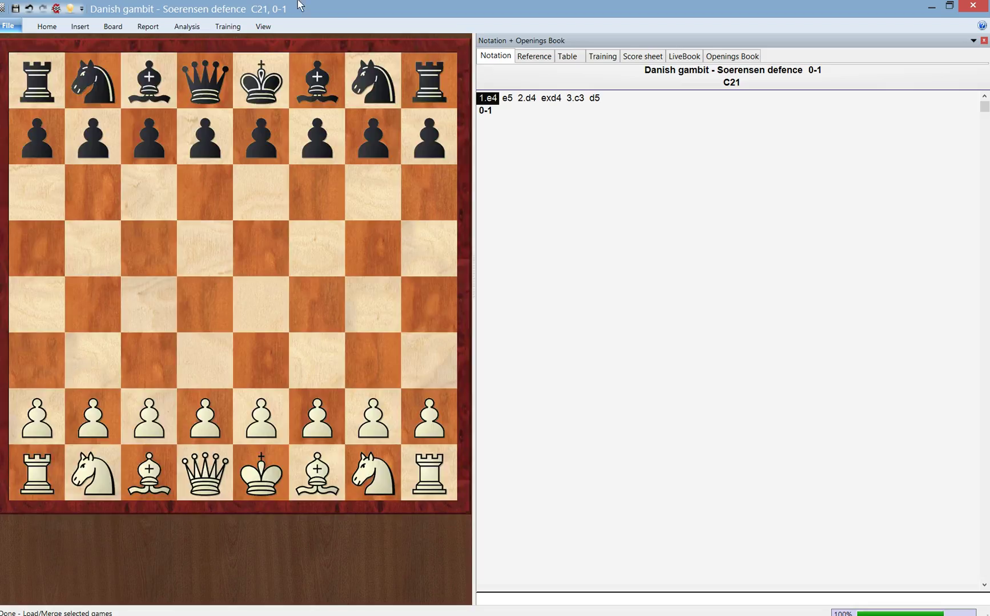
pyautogui.click(575, 98)
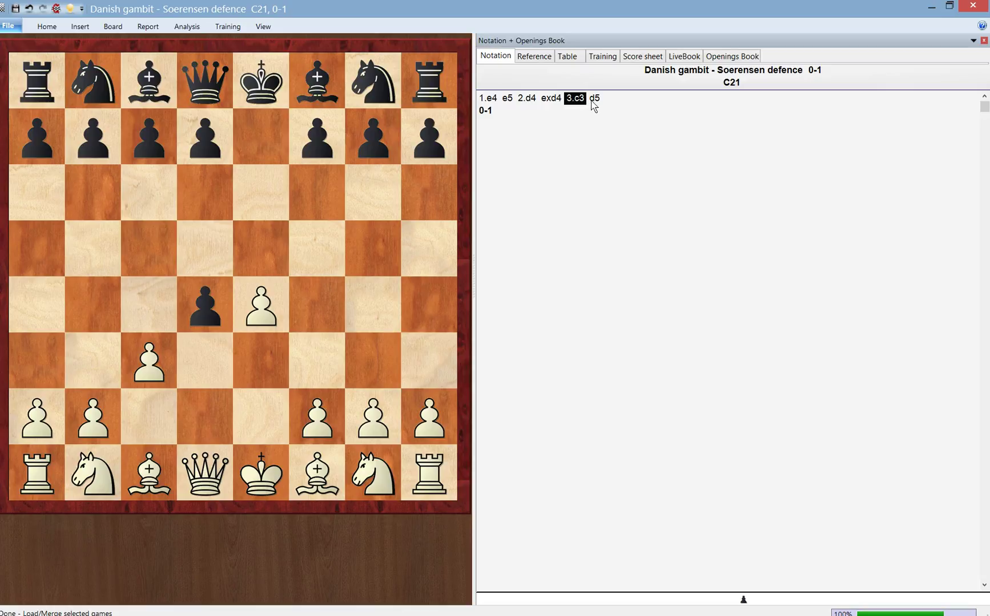
pyautogui.click(594, 100)
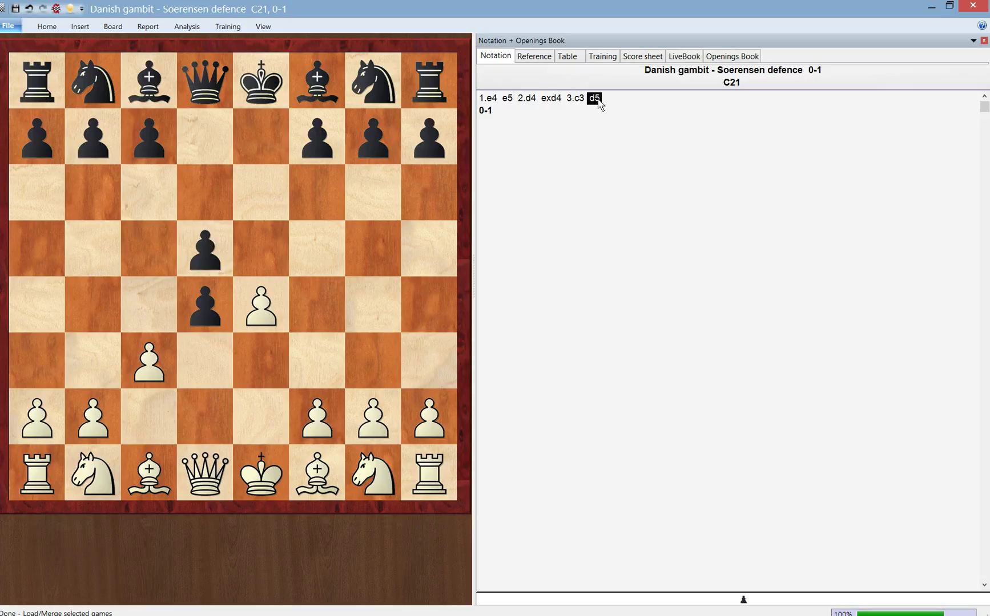
pyautogui.click(973, 5)
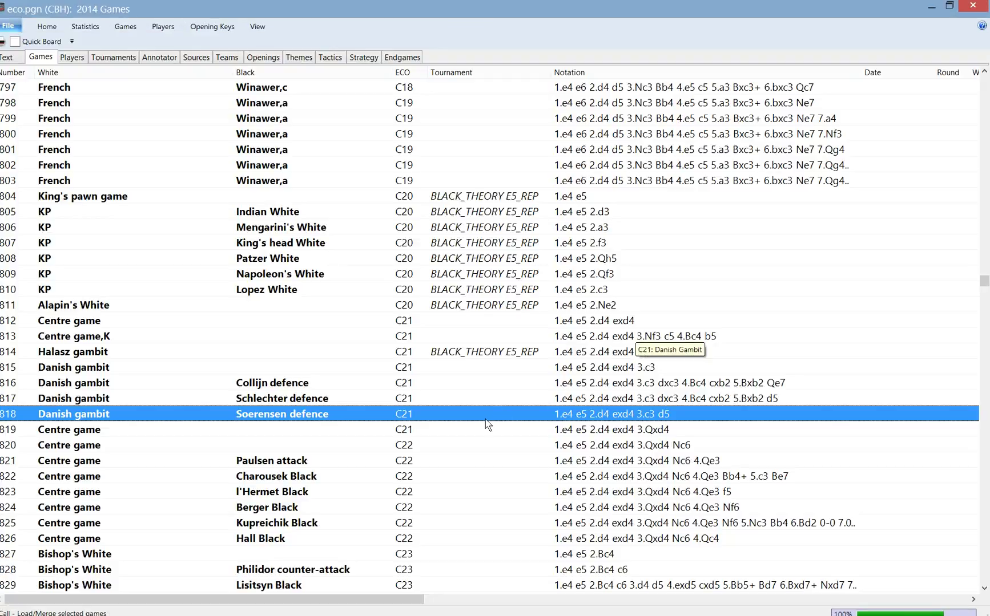
# Step: Set the tournament of the Danish gambit, Soerensen defence entry (number 818) to "BLACK_THEORY E5_REP"
pyautogui.hotkey('ctrl', 'h')
pyautogui.click(484, 292)
pyautogui.write('BLACK_THEORY E5_REP')
pyautogui.press('Return')
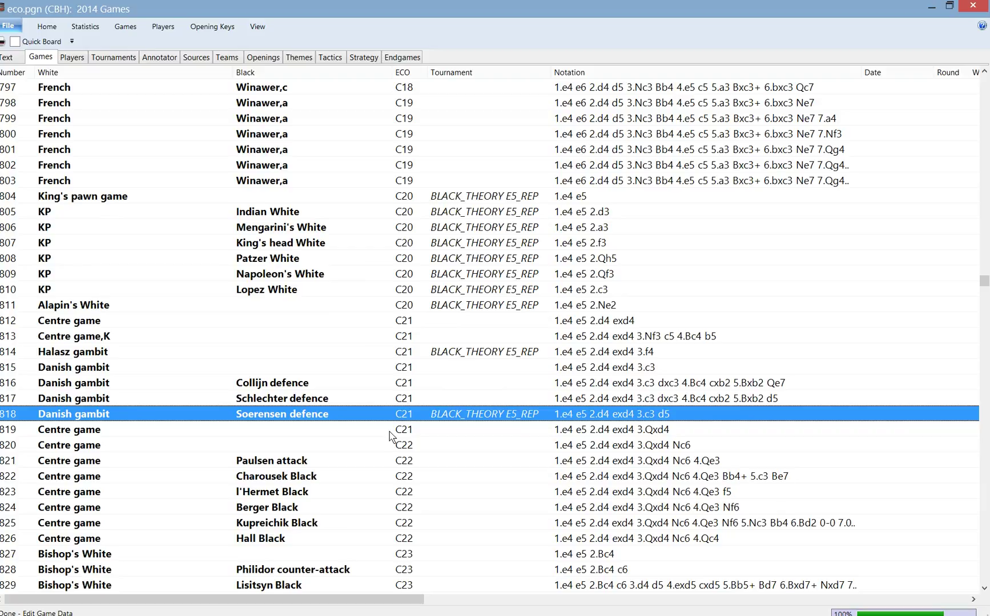
# Step: Open the Centre game, Kupreichik Black line (number 825) on the board and play through its moves to 9.Nh3
pyautogui.scroll(-5, 392, 436)
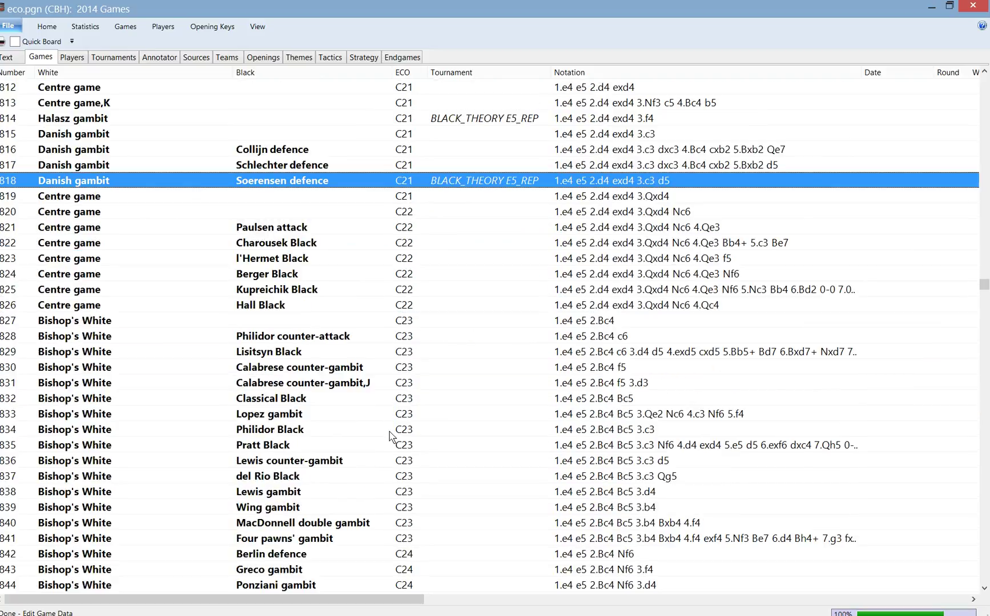
pyautogui.click(550, 197)
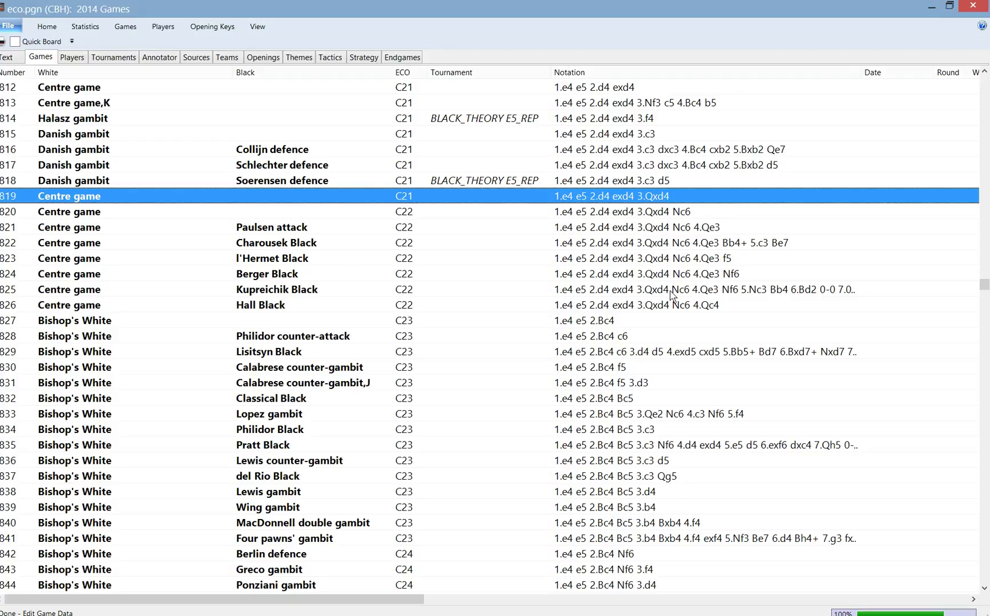
pyautogui.click(638, 293)
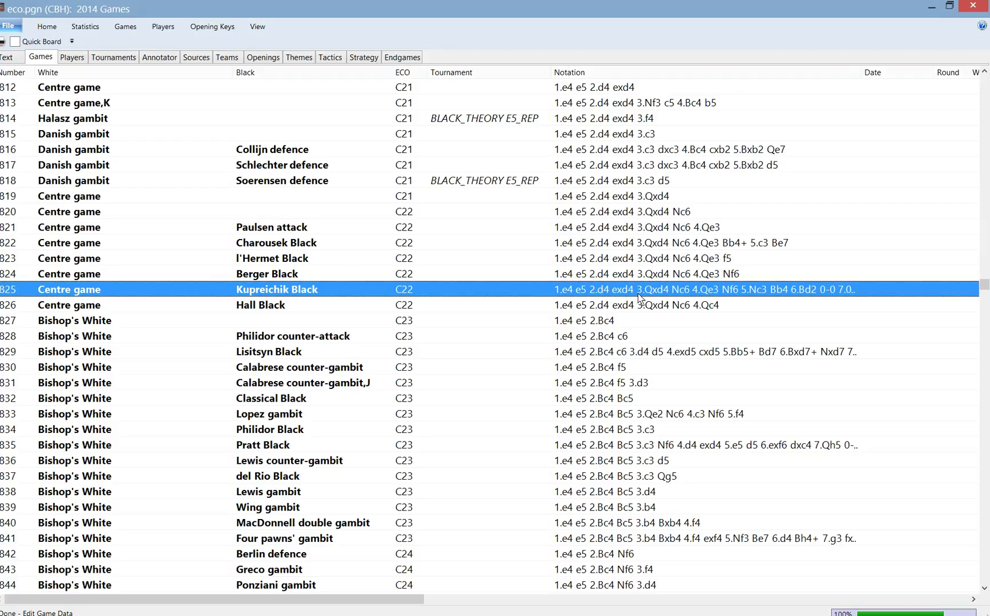
pyautogui.doubleClick(637, 294)
pyautogui.press('Right')
pyautogui.press('Right')
pyautogui.press('Right')
pyautogui.press('Right')
pyautogui.press('Right')
pyautogui.press('Right')
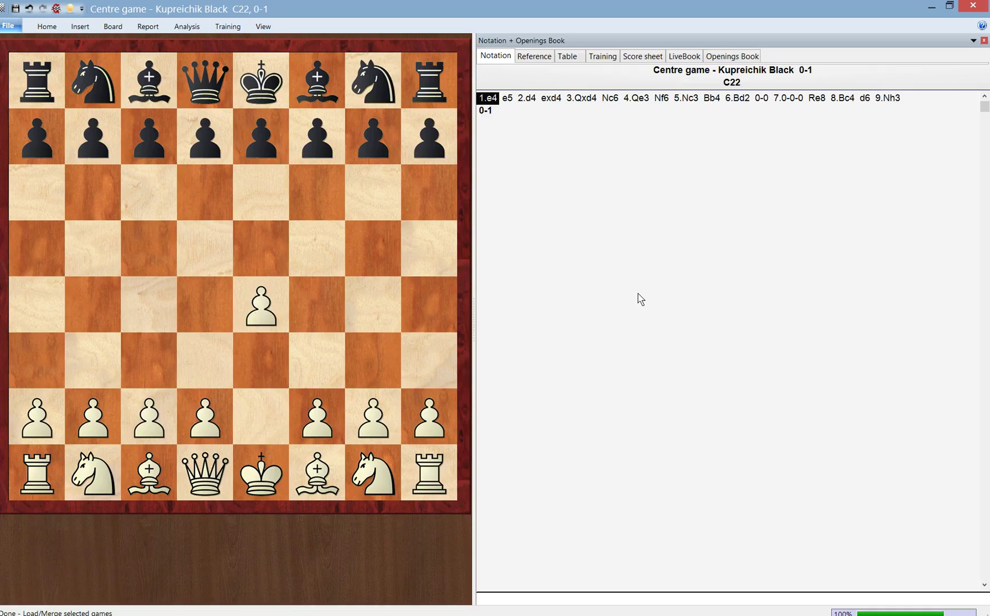
pyautogui.press('Right')
pyautogui.press('Right')
pyautogui.press('Right')
pyautogui.press('Right')
pyautogui.press('Right')
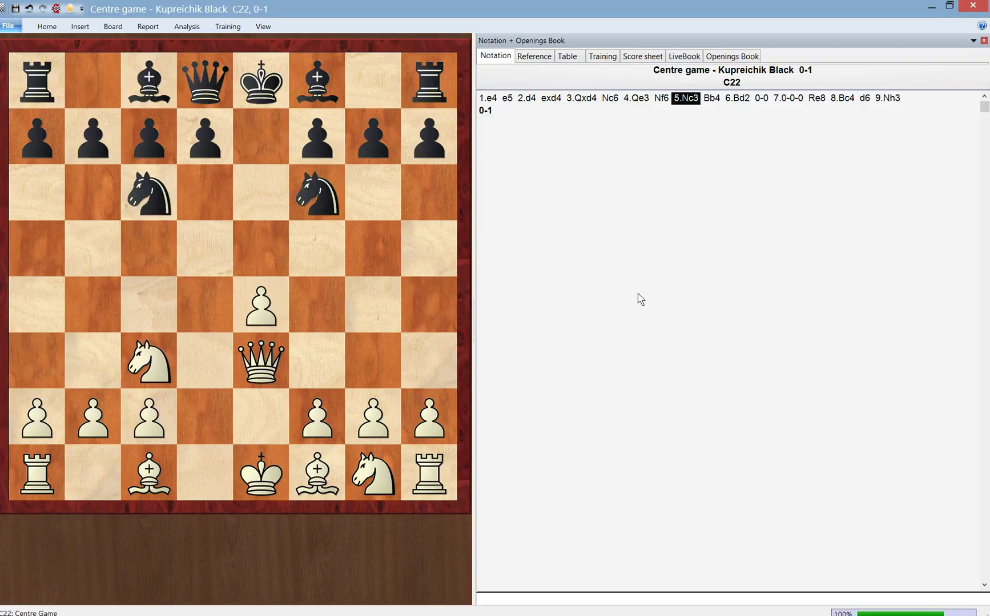
pyautogui.press('Right')
pyautogui.press('Right')
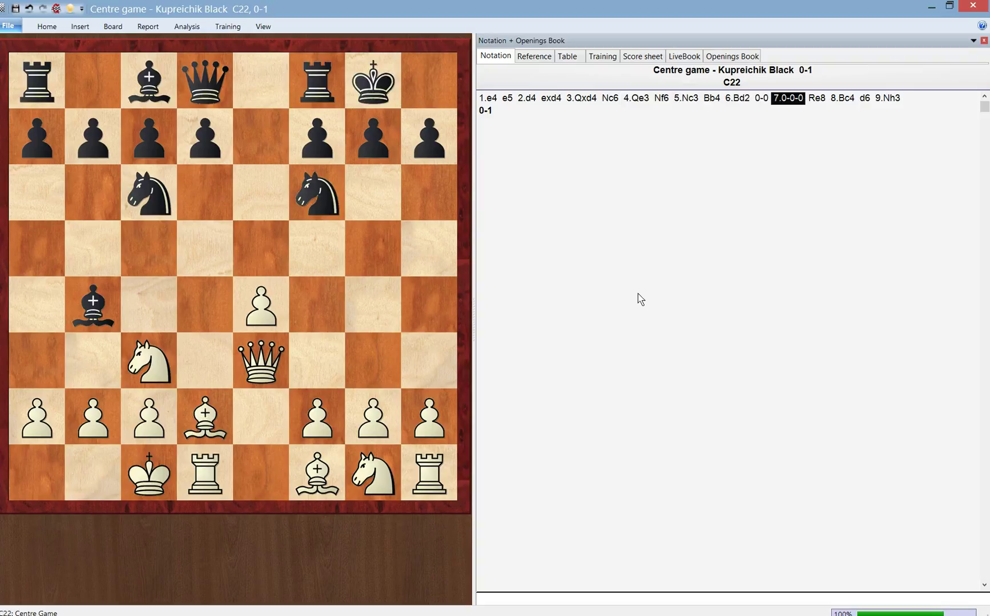
pyautogui.press('Right')
pyautogui.press('Right')
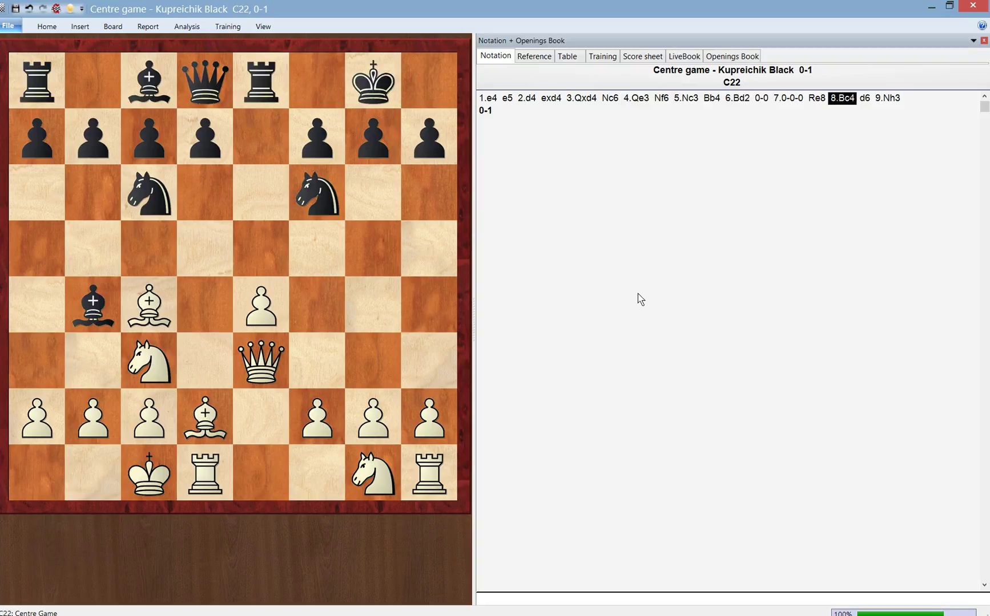
pyautogui.press('Right')
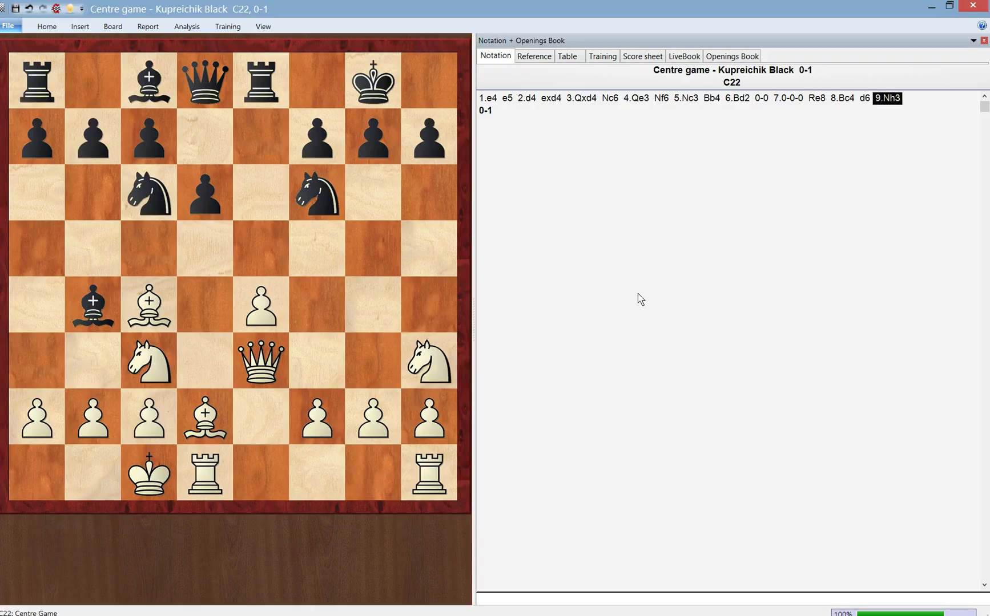
# Step: Step back through the Kupreichik Black line to 6...0-0 and return to the game list
pyautogui.press('Left')
pyautogui.press('Left')
pyautogui.press('Left')
pyautogui.press('Left')
pyautogui.press('Left')
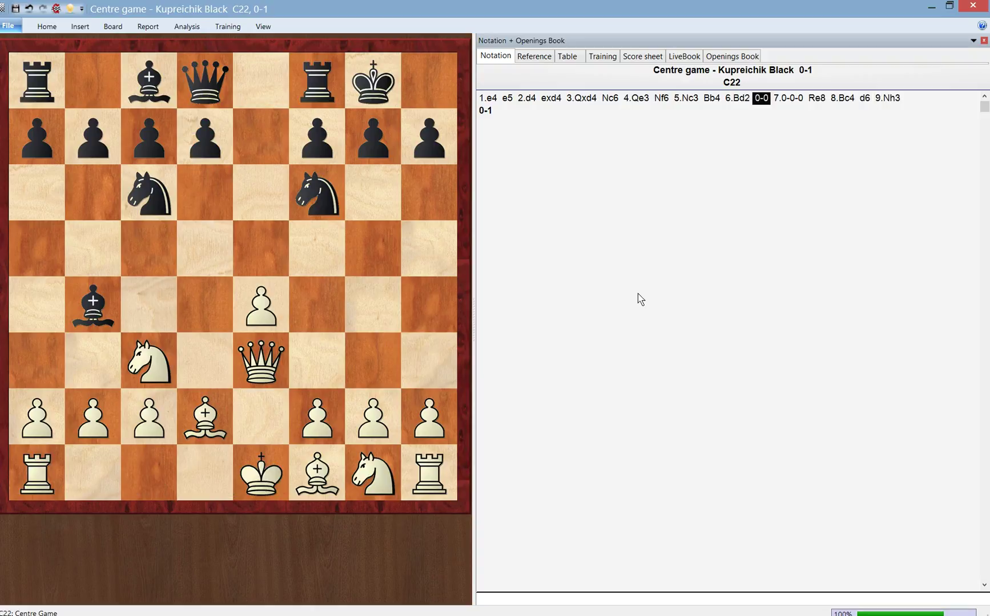
pyautogui.press('Escape')
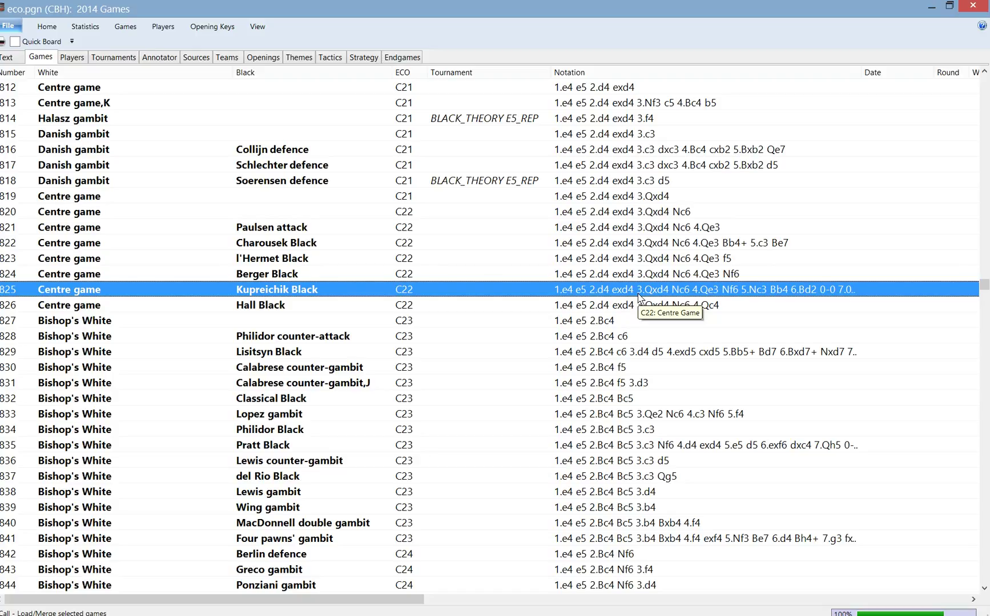
# Step: Set the tournament of the Centre game, Kupreichik Black entry (number 825) to "BLACK_THEORY E5_REP"
pyautogui.press('Up')
pyautogui.press('Up')
pyautogui.press('Up')
pyautogui.press('Up')
pyautogui.press('Down')
pyautogui.press('Down')
pyautogui.press('Down')
pyautogui.press('Down')
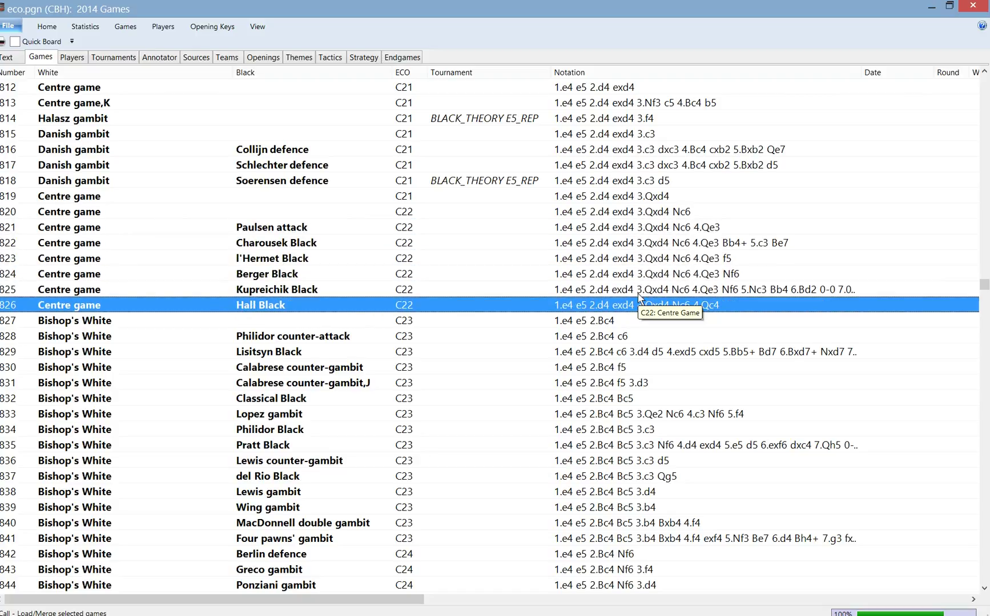
pyautogui.hotkey('ctrl', 'shift', 'e')
pyautogui.click(478, 290)
pyautogui.write('BLACK_THEORY E5_REP')
pyautogui.press('Return')
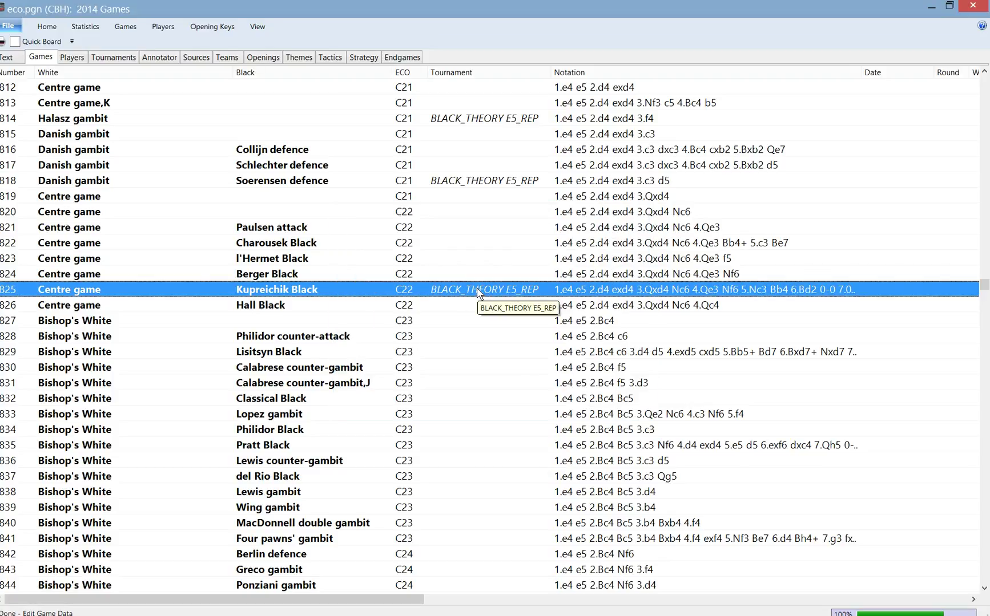
# Step: Set the tournament of the Centre game, Hall Black entry (number 826) to "BLACK_THEORY E5_REP"
pyautogui.click(445, 308)
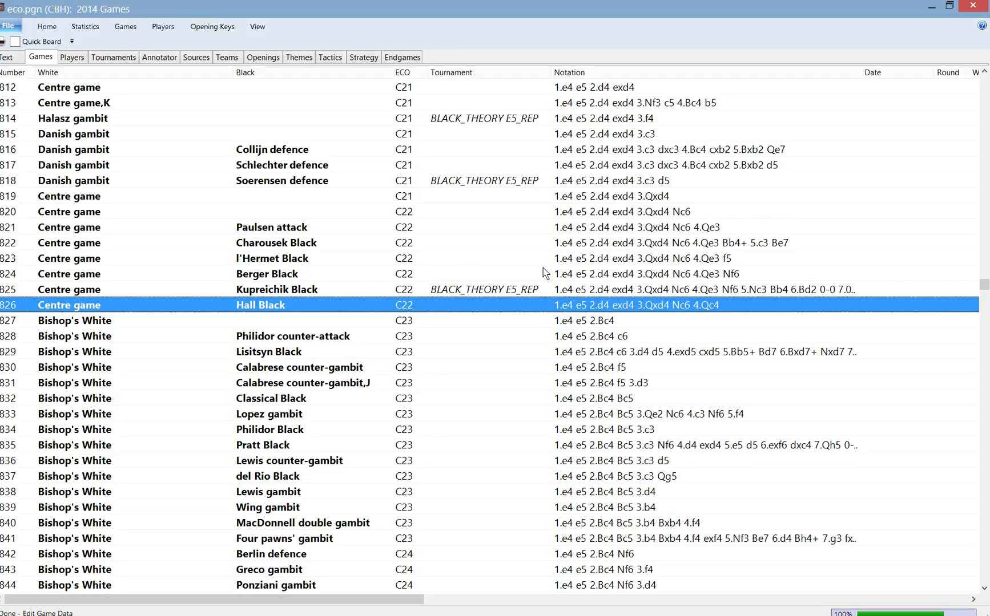
pyautogui.doubleClick(523, 300)
pyautogui.click(461, 292)
pyautogui.write('BLACK_THEORY E5_REP')
pyautogui.press('Return')
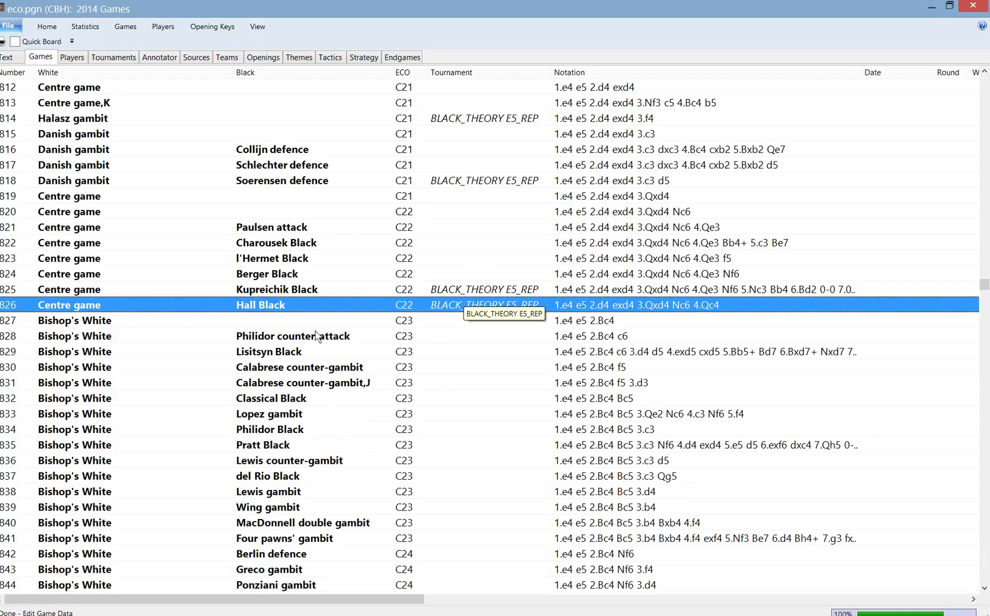
# Step: Select the Bishop's White entry (number 827) and review which of the preceding C20 to C22 lines carry the repertoire tag
pyautogui.click(317, 323)
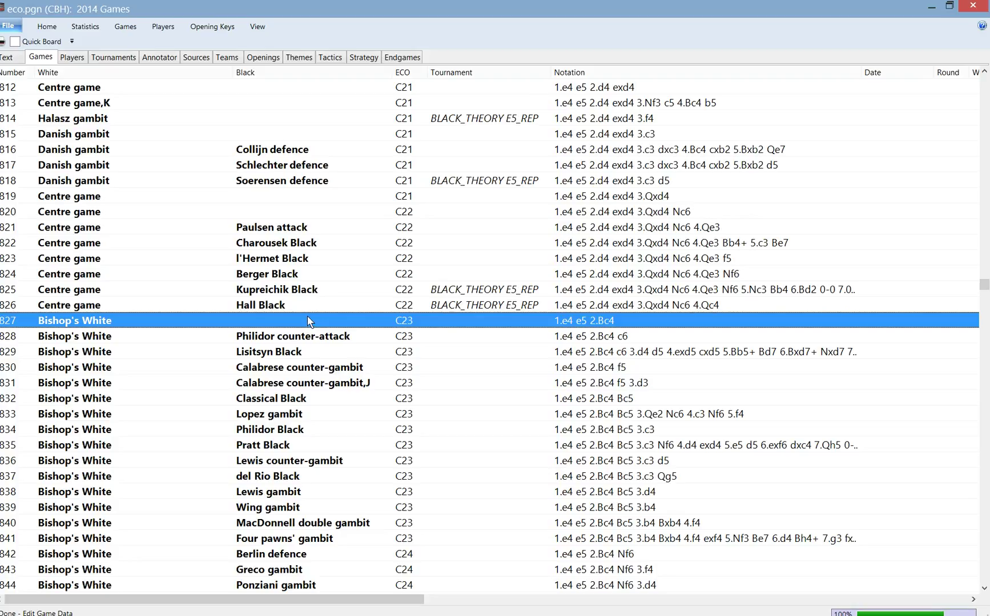
pyautogui.scroll(1, 306, 319)
pyautogui.scroll(-2, 310, 321)
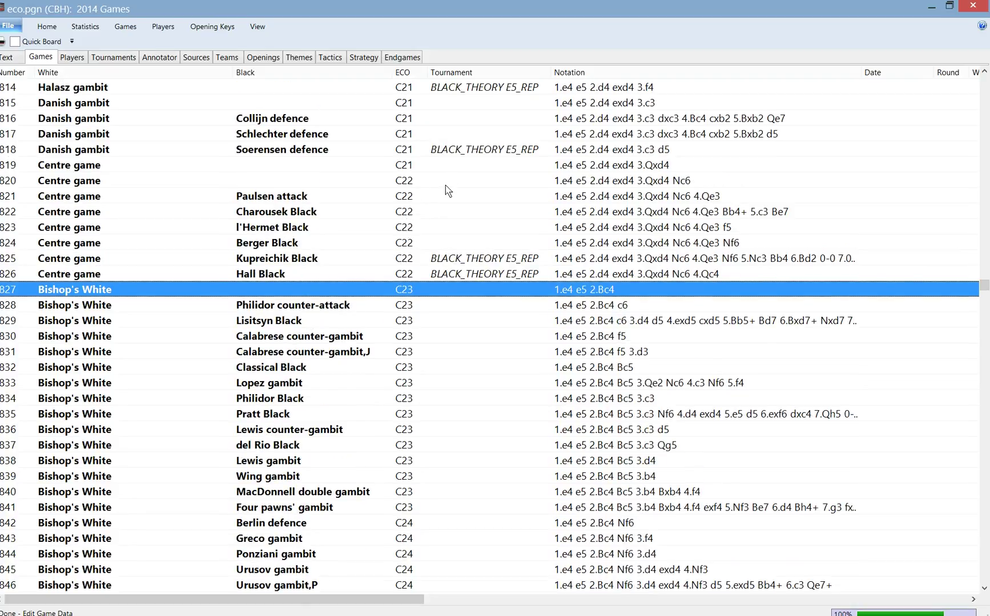
pyautogui.scroll(2, 438, 274)
pyautogui.scroll(1, 439, 274)
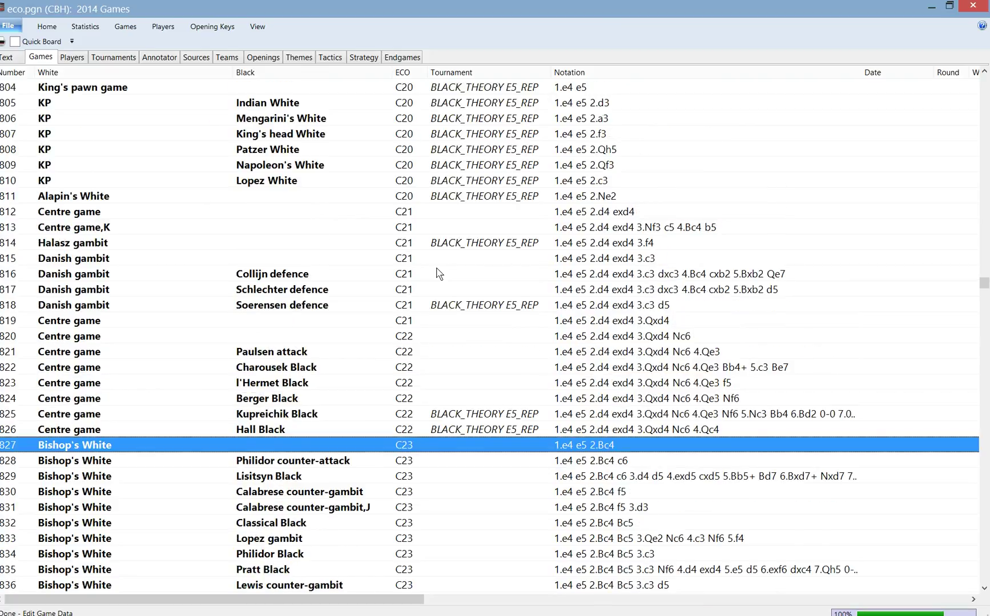
pyautogui.scroll(1, 438, 274)
pyautogui.scroll(-4, 437, 273)
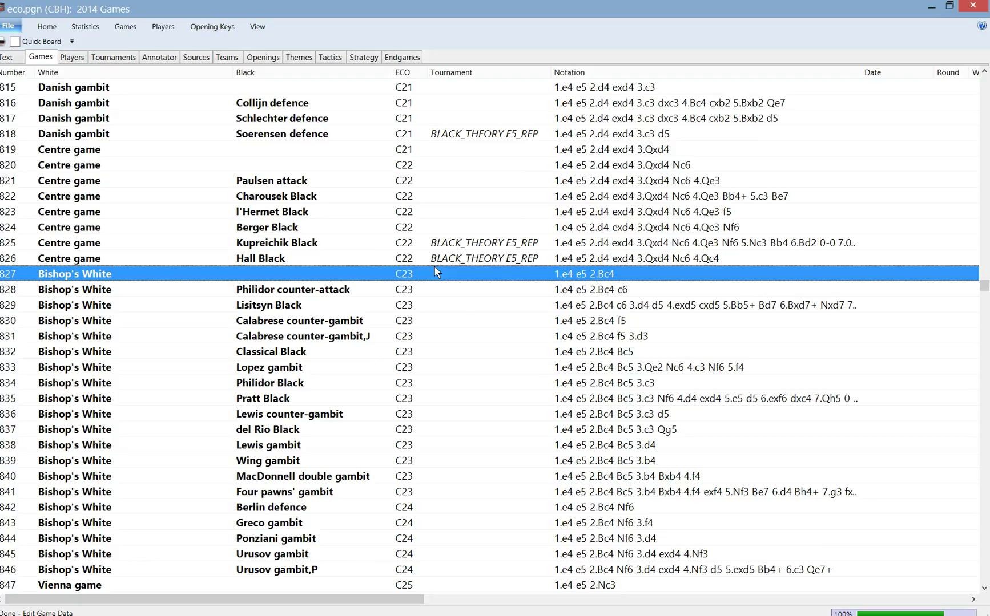
# Step: Examine the C23 Bishop's White lines from 2.Bc4 (number 827) down to Pratt Black (number 835)
pyautogui.press('Down')
pyautogui.press('Down')
pyautogui.press('Down')
pyautogui.press('Up')
pyautogui.press('Down')
pyautogui.press('Down')
pyautogui.press('Down')
pyautogui.press('Up')
pyautogui.press('Up')
pyautogui.press('Up')
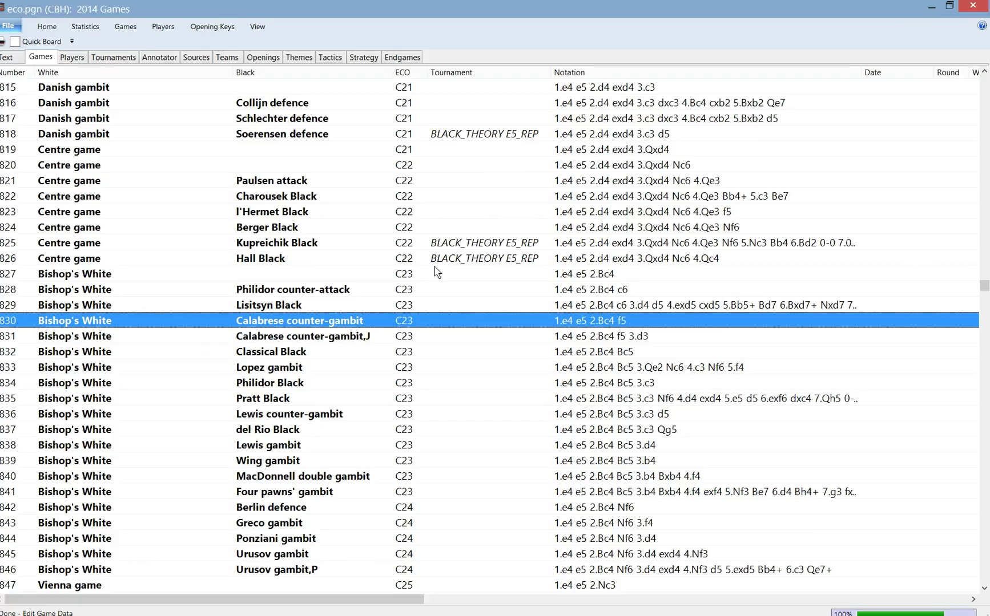
pyautogui.press('Down')
pyautogui.press('Down')
pyautogui.press('Down')
pyautogui.press('Down')
pyautogui.press('Down')
pyautogui.press('Down')
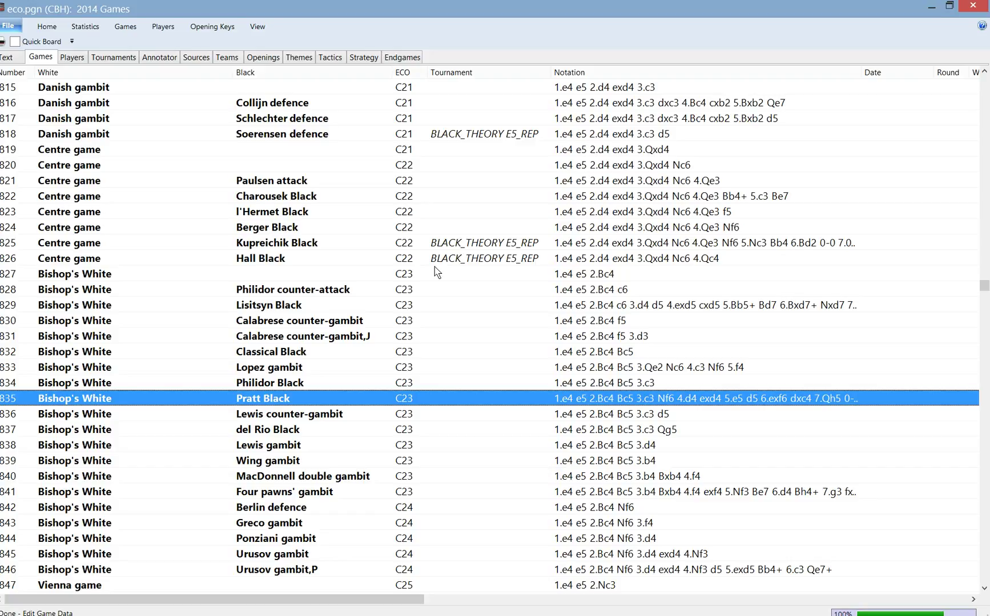
# Step: Compare Black's replies to 2.Bc4 among the C23 entries, moving back up to the Philidor counter-attack (number 828)
pyautogui.press('Up')
pyautogui.press('Up')
pyautogui.press('Up')
pyautogui.press('Up')
pyautogui.press('Up')
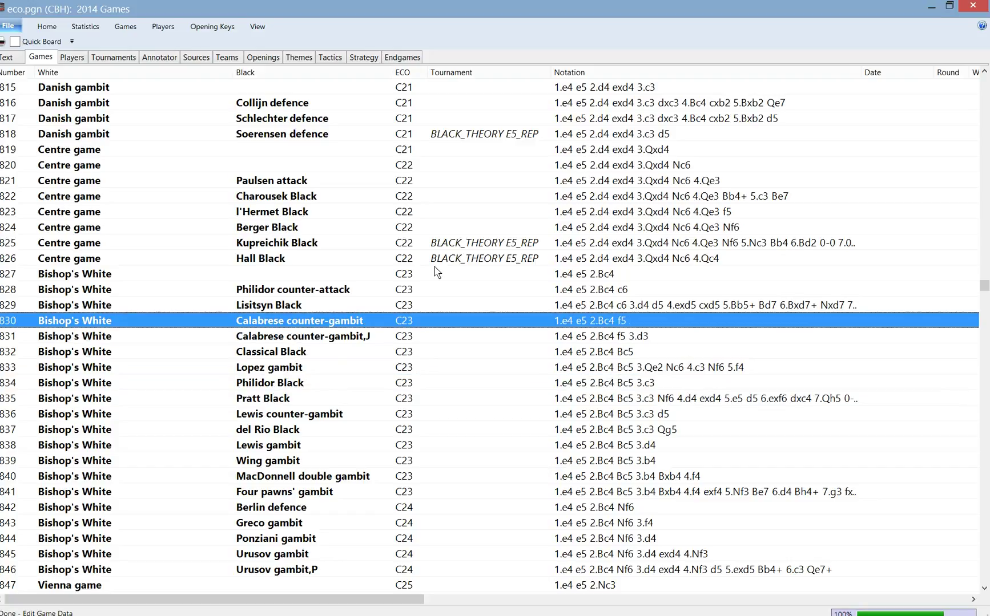
pyautogui.press('Down')
pyautogui.press('Down')
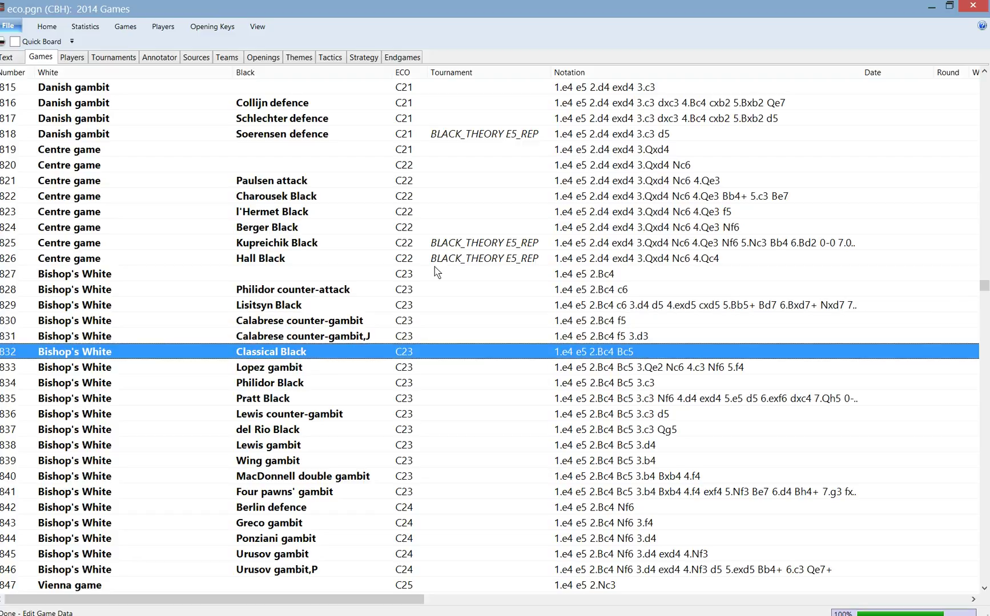
pyautogui.press('Up')
pyautogui.press('Up')
pyautogui.press('Up')
pyautogui.press('Up')
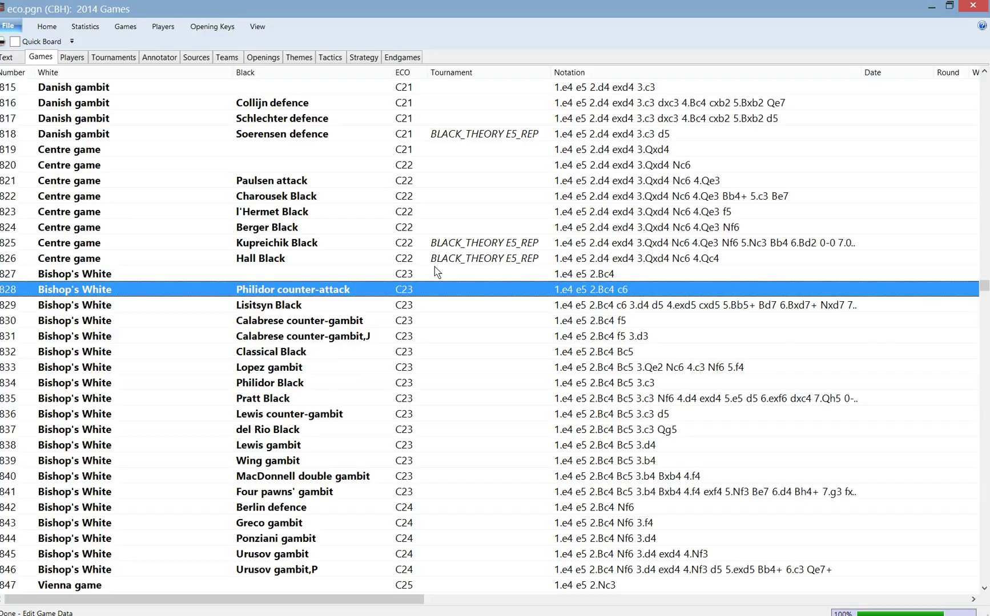
# Step: Open the Bishop's White entry (number 827) and review the positions after 2.Bc4 and 1...e5
pyautogui.press('Up')
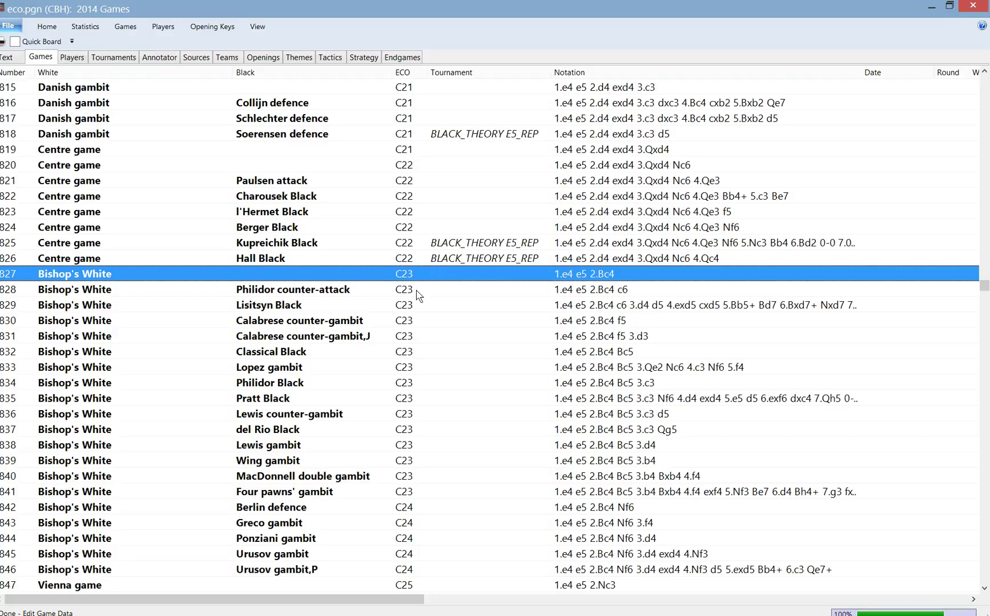
pyautogui.scroll(-2, 419, 296)
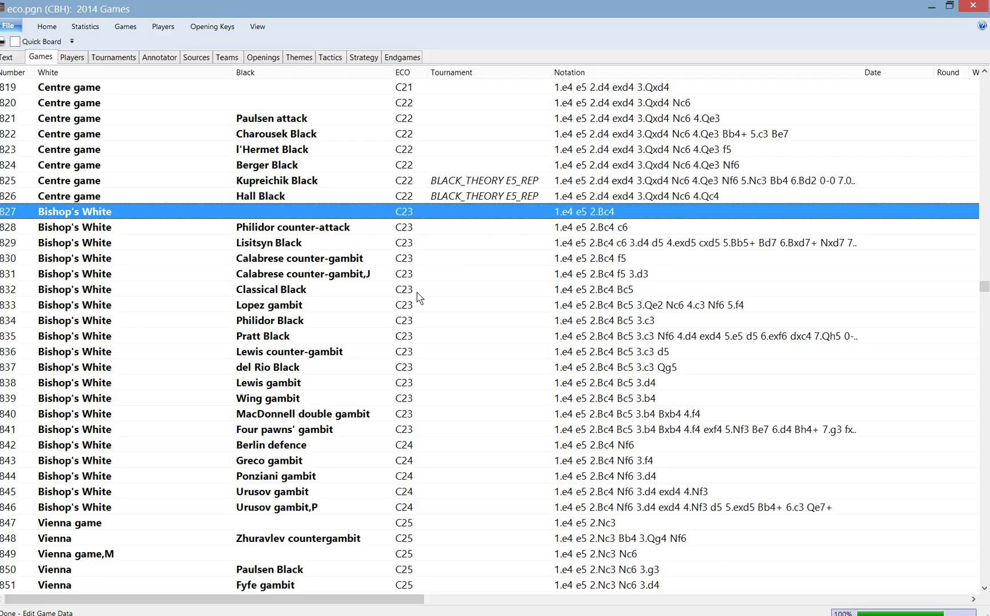
pyautogui.press('Return')
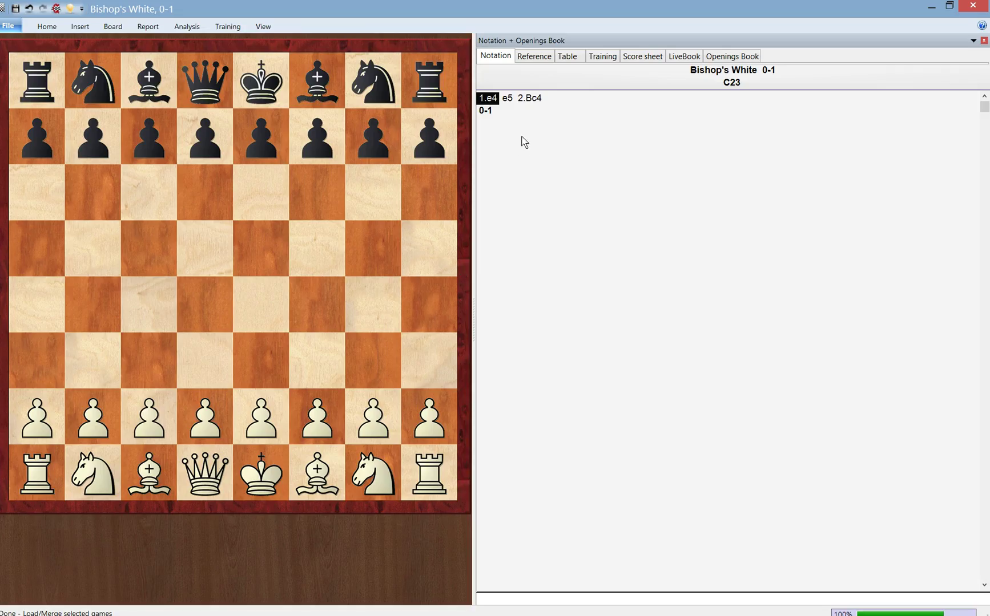
pyautogui.click(539, 99)
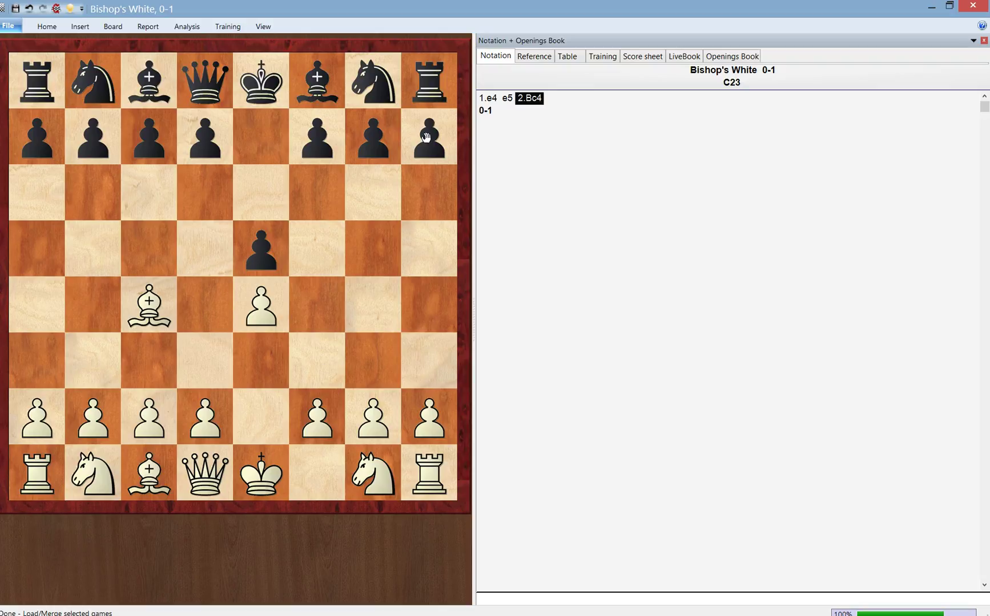
pyautogui.click(506, 99)
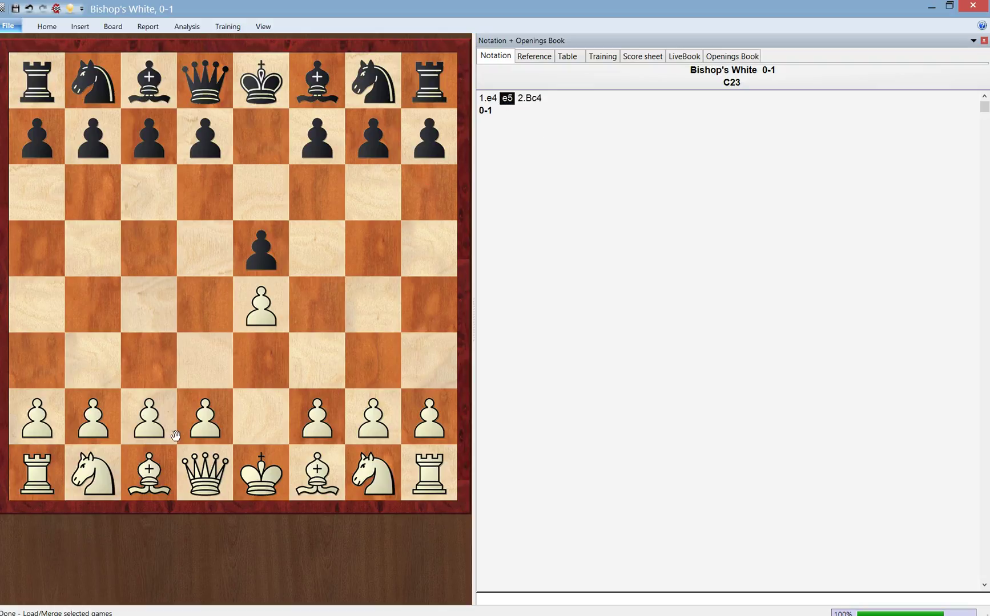
# Step: Try the variation 2.Nf3 Nc6 3.Bc4 Nf6 from 1...e5, and the reply 2...Nf6 after 2.Bc4
pyautogui.moveTo(377, 478); pyautogui.dragTo(319, 376)
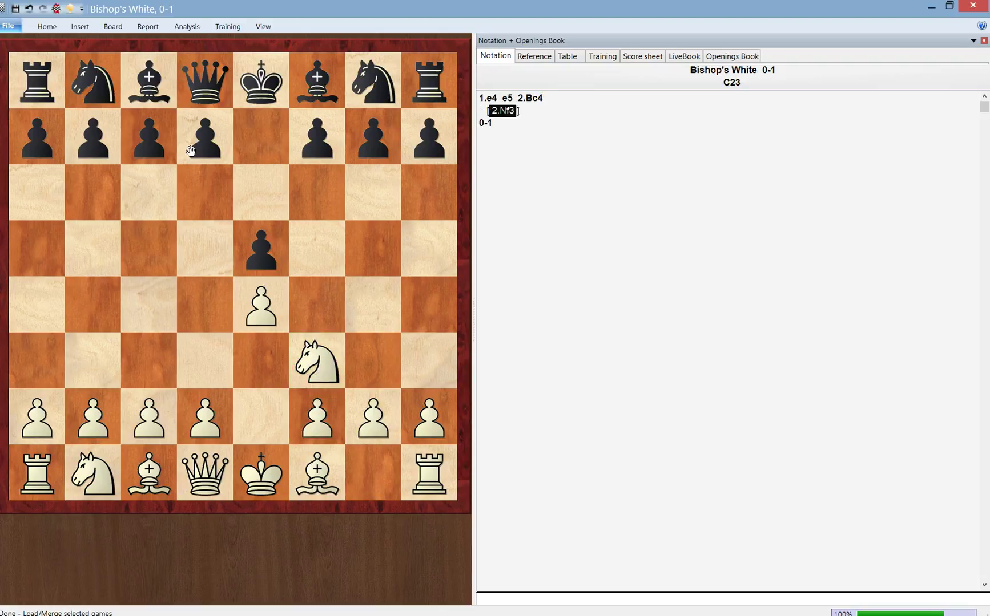
pyautogui.moveTo(105, 83); pyautogui.dragTo(171, 191)
pyautogui.moveTo(317, 472); pyautogui.dragTo(150, 304)
pyautogui.moveTo(373, 69); pyautogui.dragTo(318, 174)
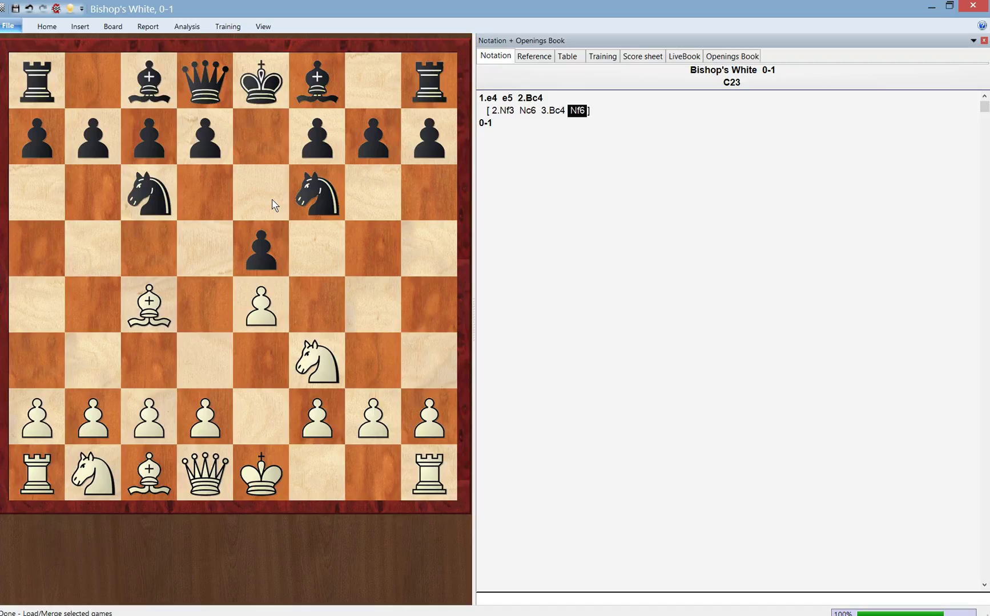
pyautogui.click(541, 102)
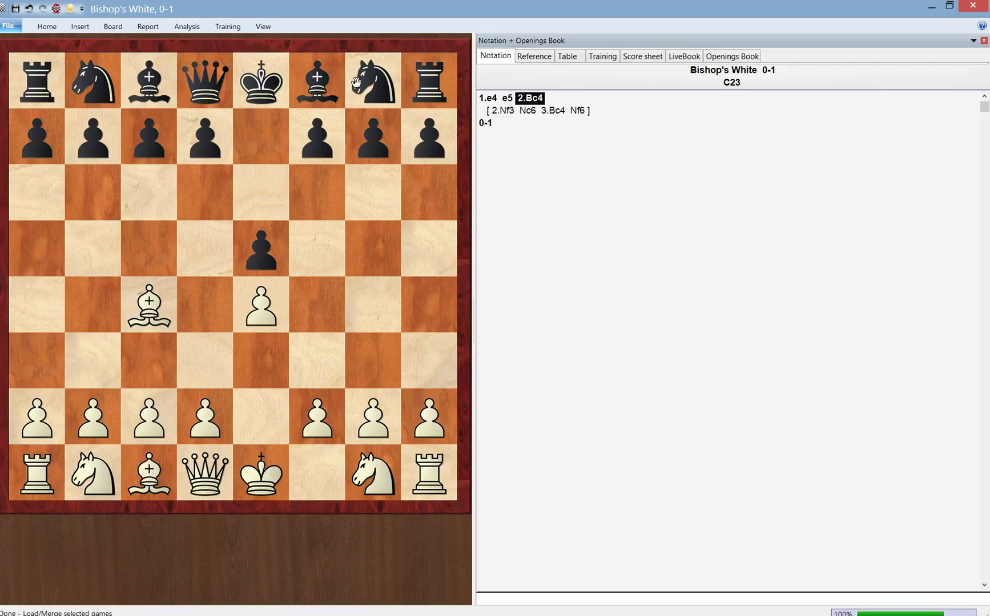
pyautogui.moveTo(374, 82); pyautogui.dragTo(309, 196)
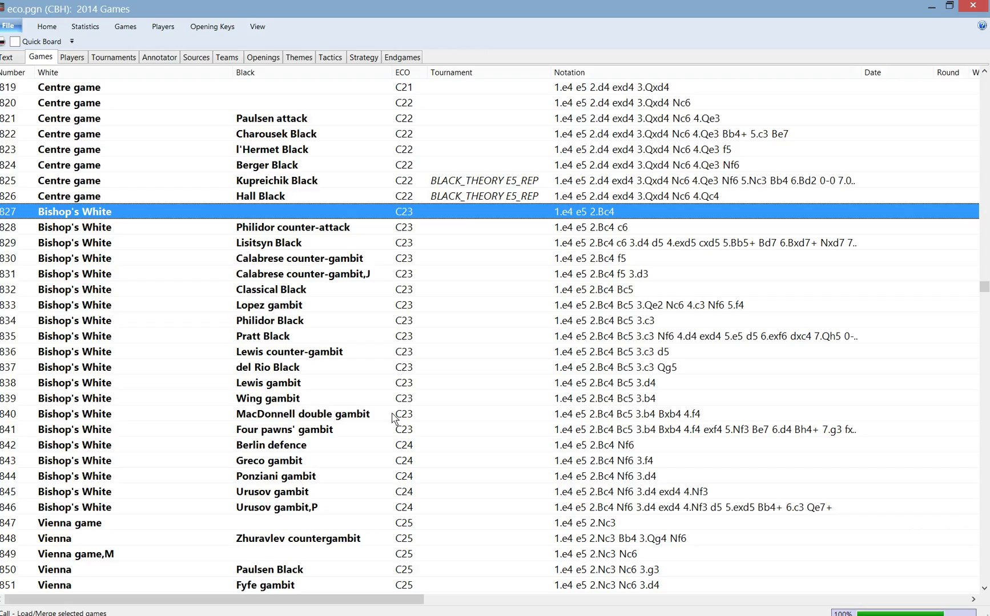
# Step: Compare the C24 Bishop's White lines with 2...Nf6, from the Berlin defence (number 842) to the Ponziani gambit (number 844)
pyautogui.scroll(-1, 374, 452)
pyautogui.scroll(-2, 374, 452)
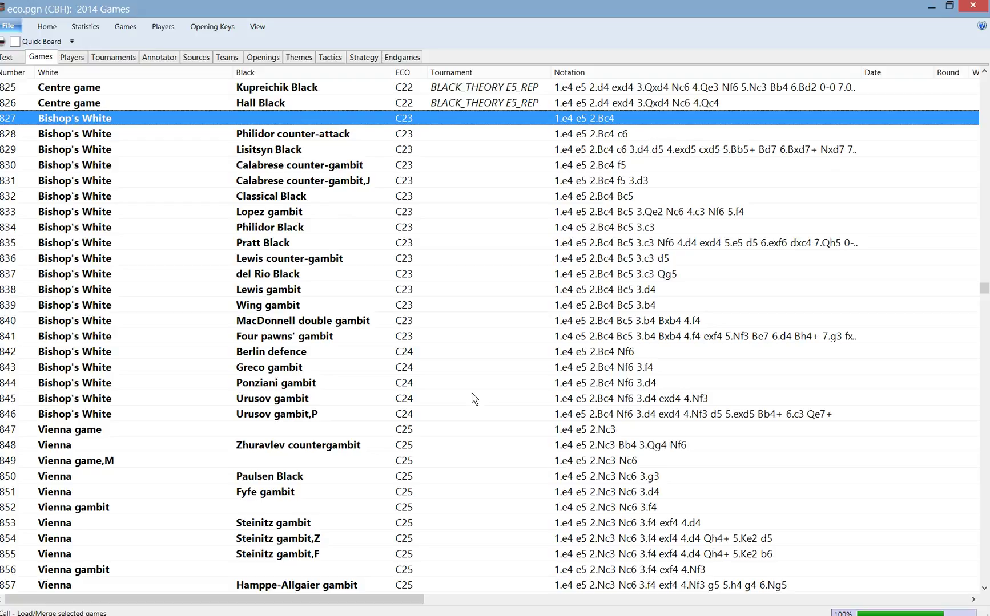
pyautogui.click(513, 357)
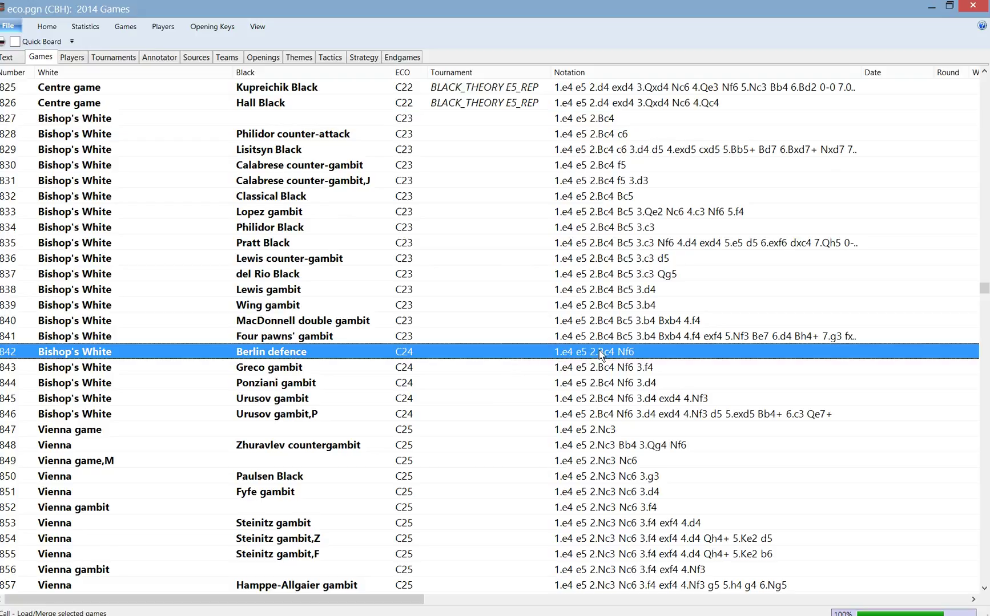
pyautogui.click(509, 370)
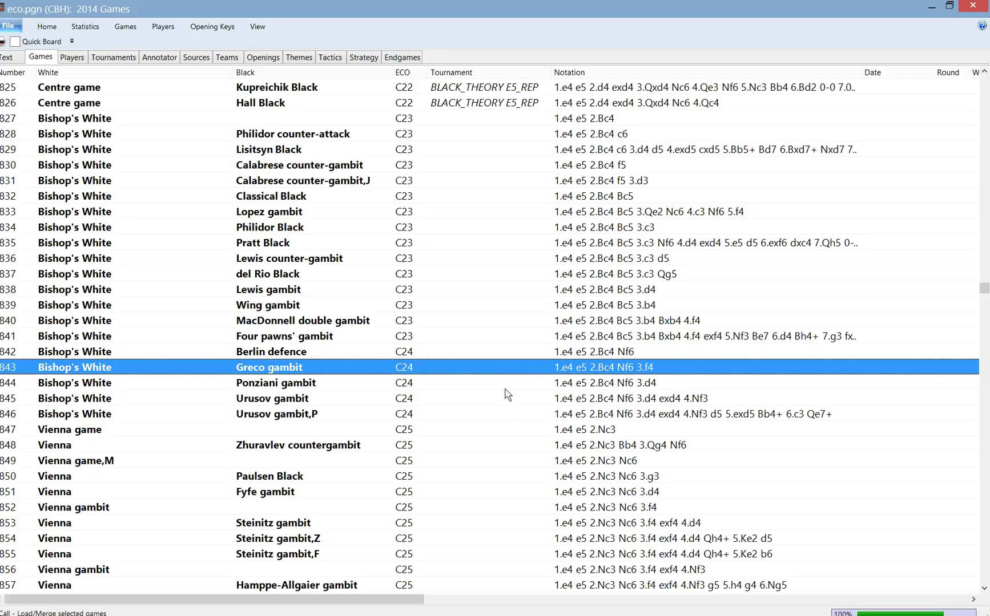
pyautogui.click(504, 388)
pyautogui.click(498, 366)
# Step: Set the tournament title of the Berlin defence and Greco gambit entries (numbers 842 and 843) to "BLACK_THEORY E5_REP" together
pyautogui.click(498, 356)
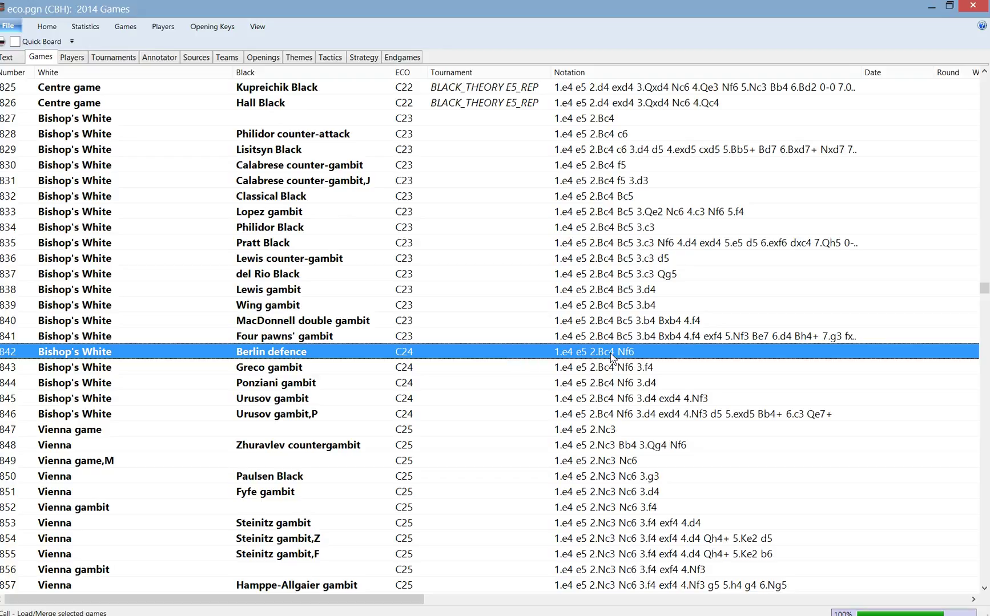
pyautogui.keyDown('shift'); pyautogui.click(586, 369); pyautogui.keyUp('shift')
pyautogui.rightClick(514, 364)
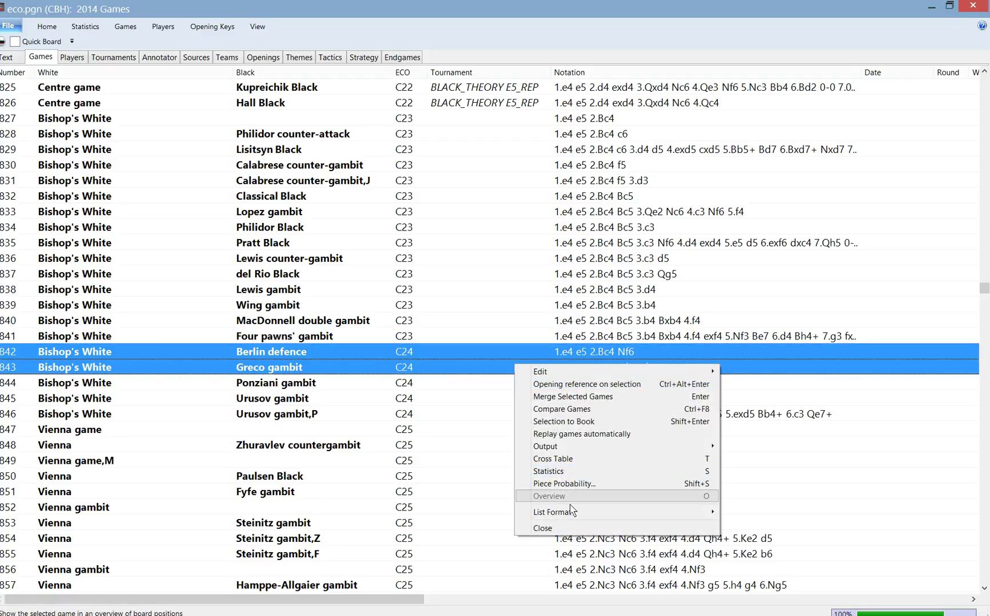
pyautogui.moveTo(570, 512)
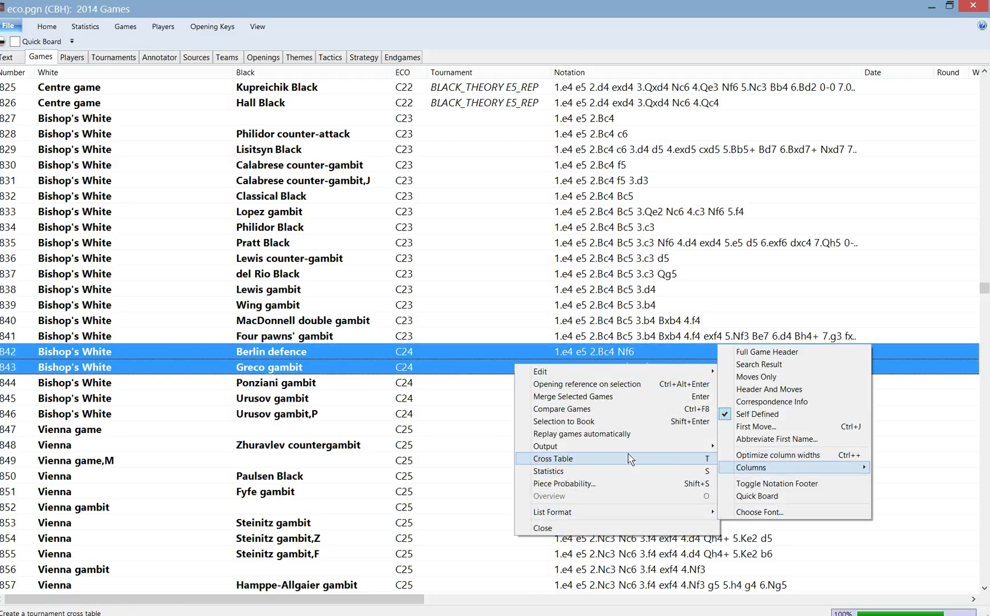
pyautogui.moveTo(626, 376)
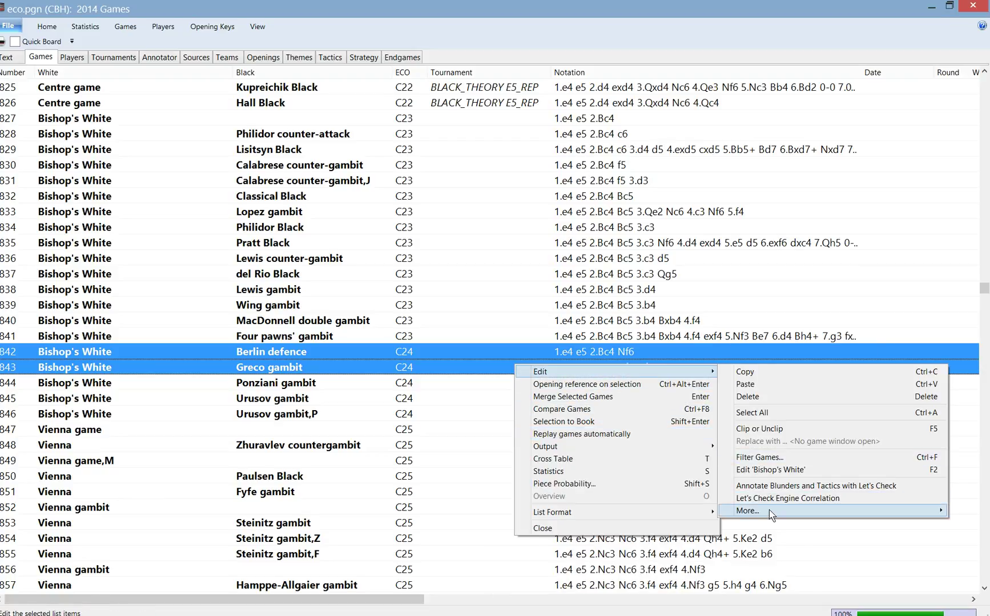
pyautogui.moveTo(771, 511)
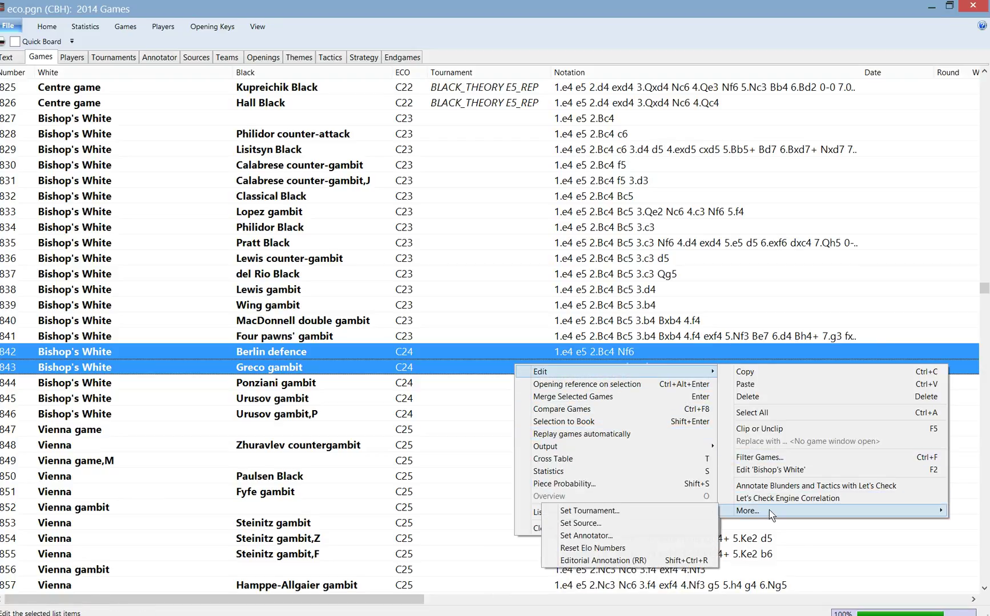
pyautogui.click(664, 512)
pyautogui.write('BLACK_THEORY E5_REP')
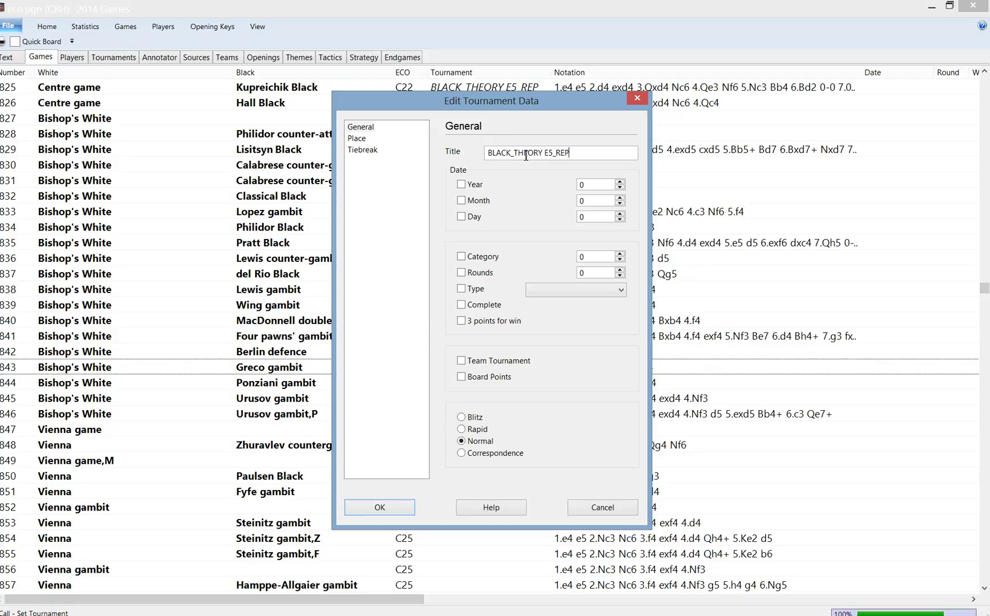
pyautogui.press('Return')
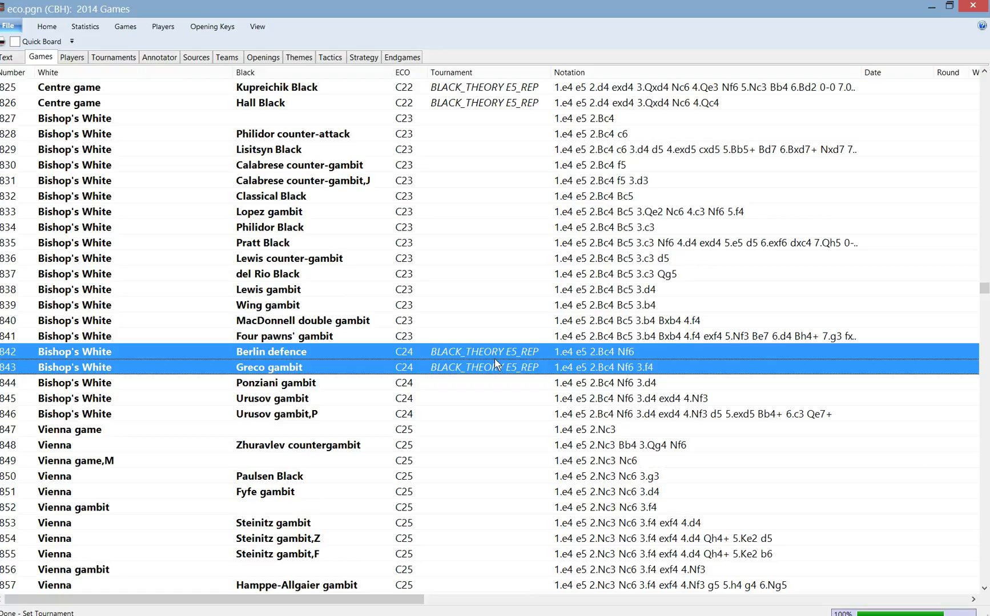
# Step: Review the Urusov gambit entry (number 845) on the board, replaying its line from 3.d4 to 4.Nf3
pyautogui.scroll(-2, 494, 361)
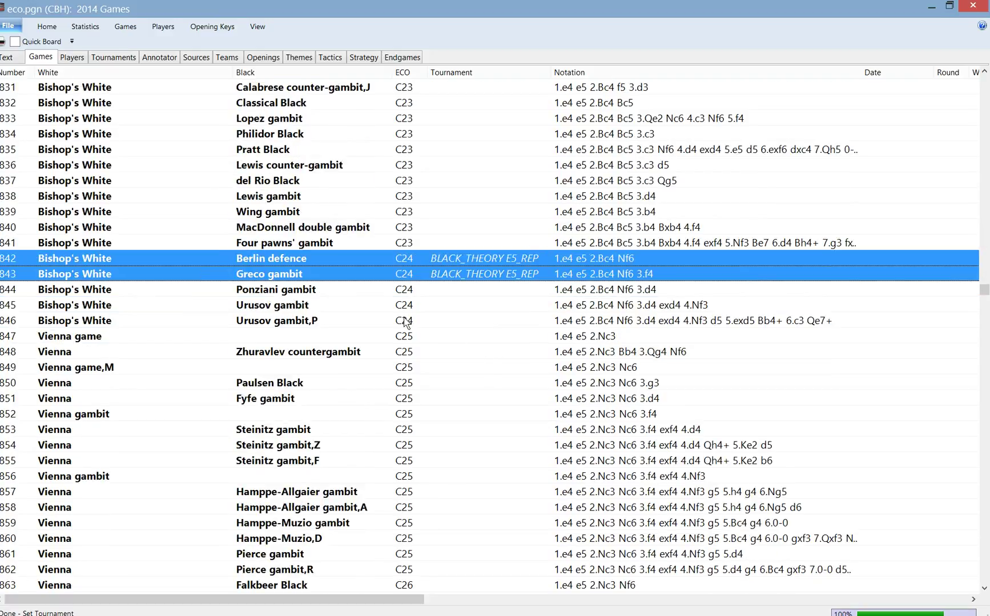
pyautogui.click(415, 291)
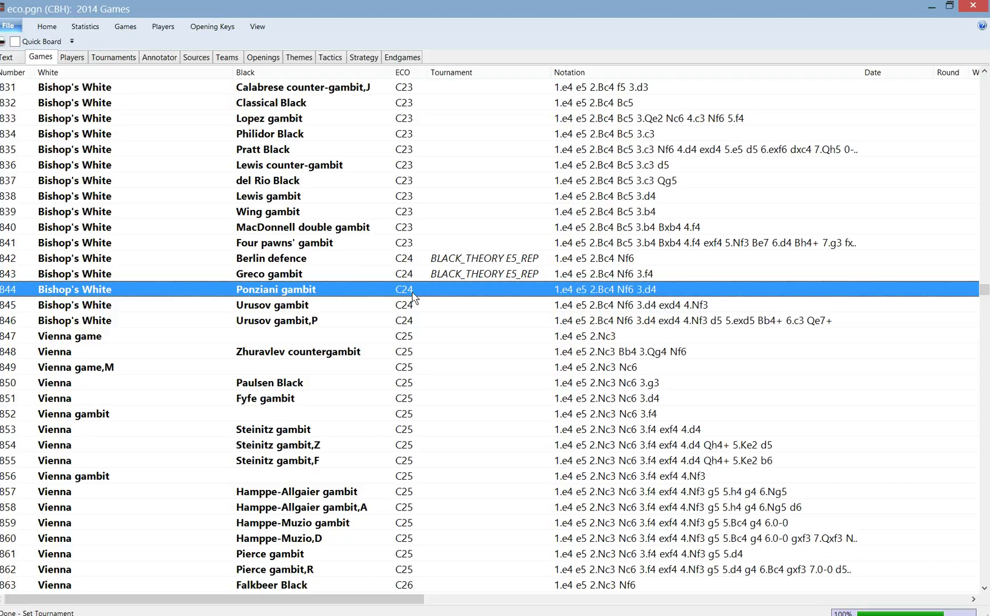
pyautogui.click(507, 304)
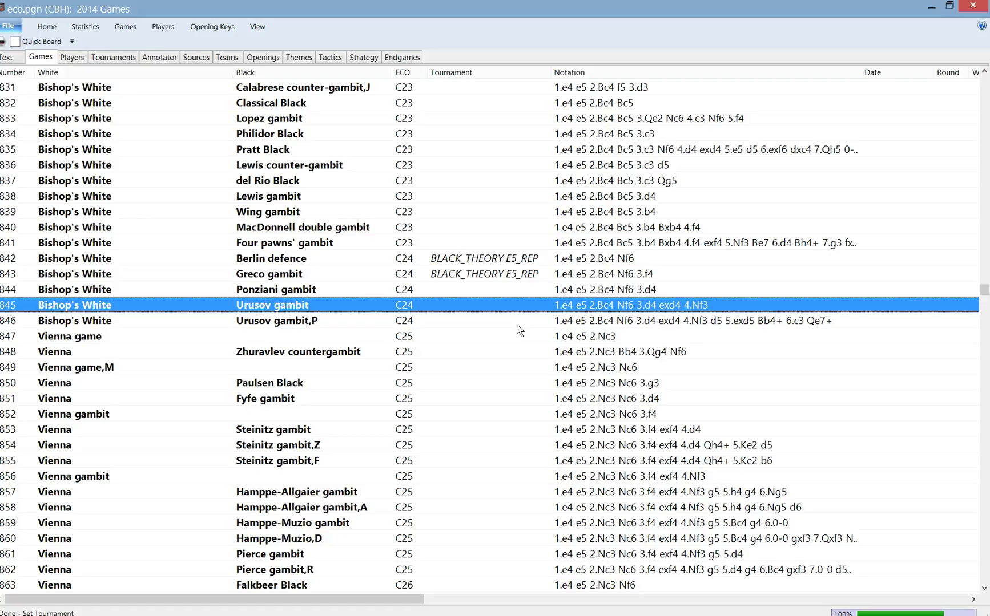
pyautogui.doubleClick(524, 309)
pyautogui.click(580, 104)
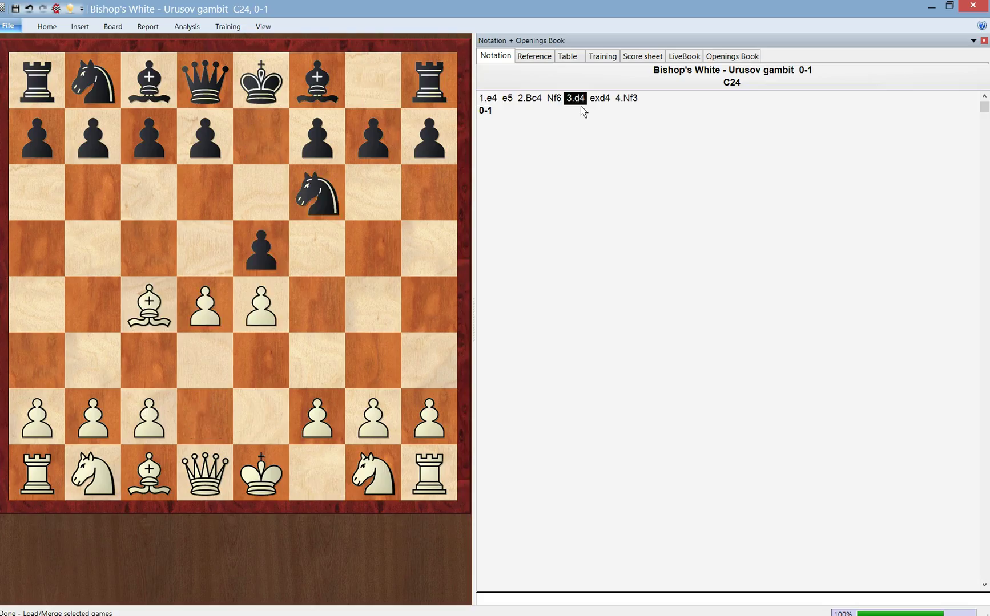
pyautogui.press('Right')
pyautogui.press('Right')
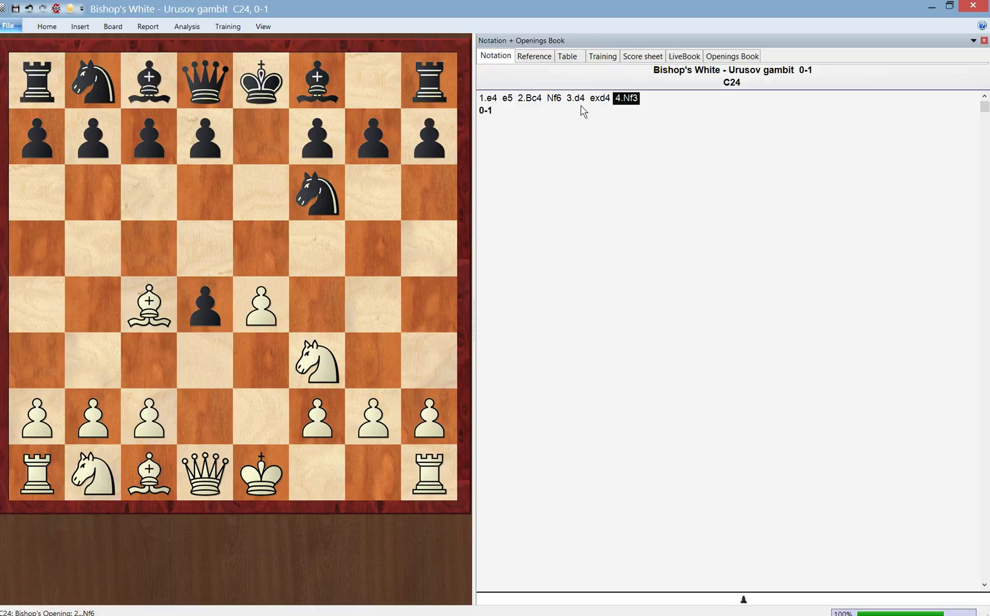
pyautogui.press('Escape')
# Step: Replay the Urusov gambit, Panov Black entry (number 846) on the board to 6...Qe7+, step back, and return to the game list
pyautogui.press('Down')
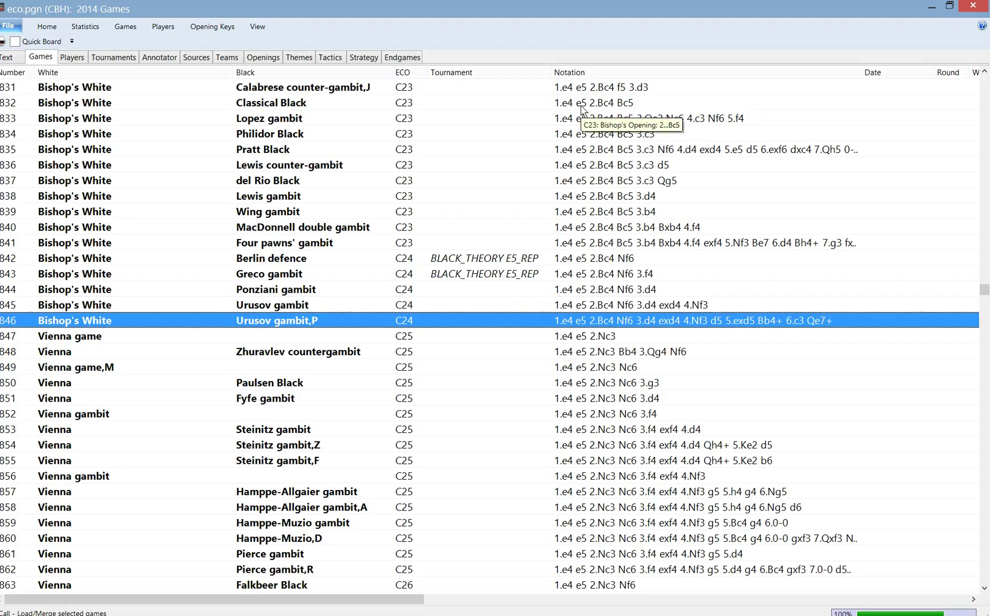
pyautogui.press('Right')
pyautogui.press('Right')
pyautogui.press('Right')
pyautogui.press('Right')
pyautogui.press('Right')
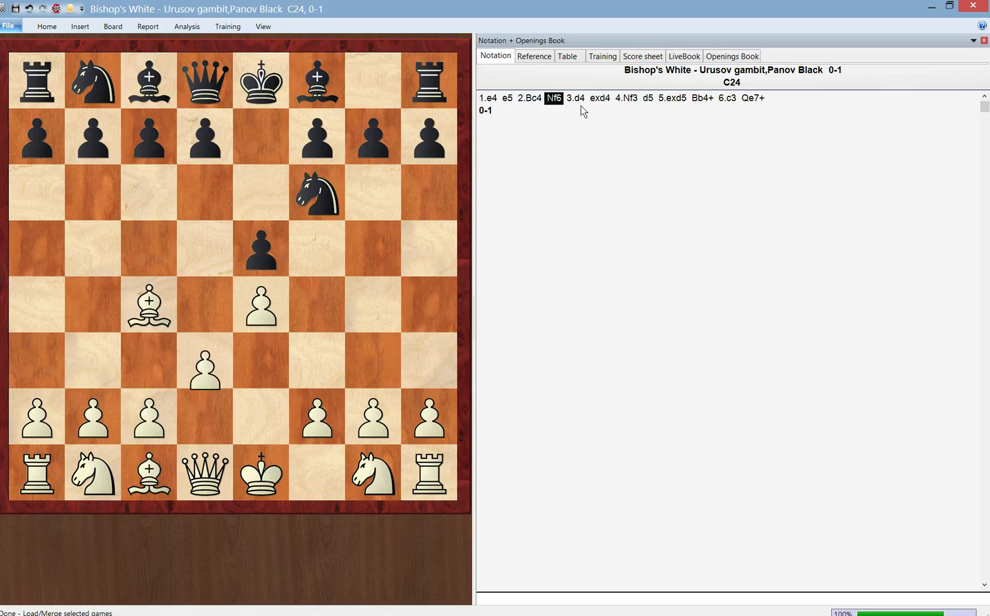
pyautogui.press('Left')
pyautogui.press('Right')
pyautogui.press('Right')
pyautogui.press('Right')
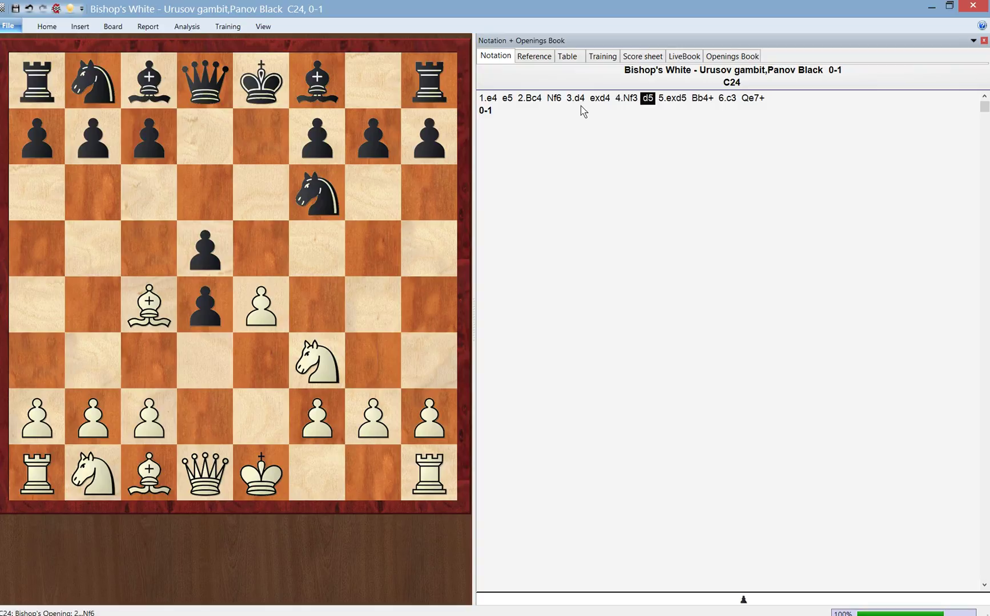
pyautogui.press('Right')
pyautogui.press('Right')
pyautogui.press('Right')
pyautogui.press('Right')
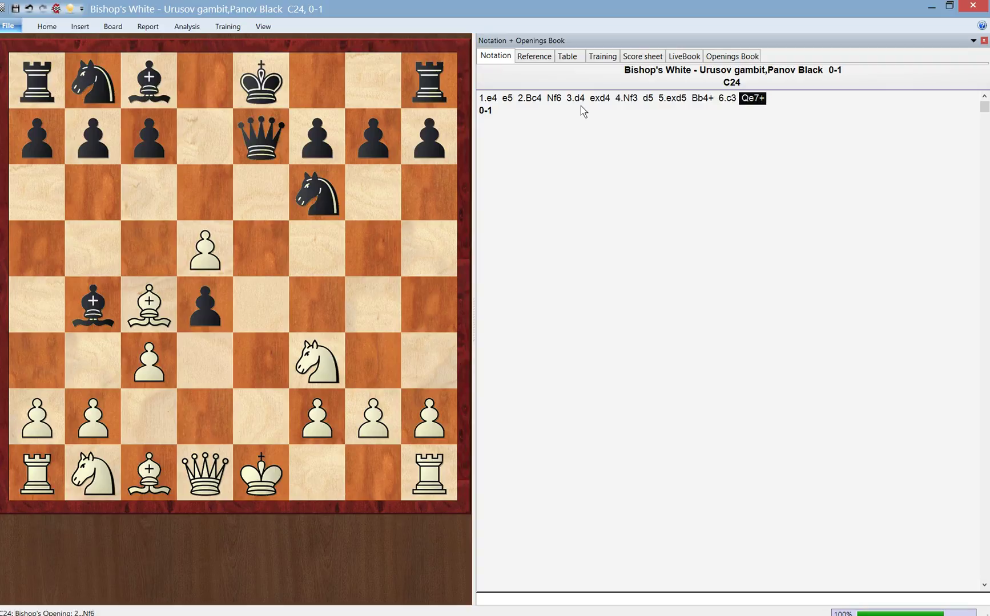
pyautogui.press('Left')
pyautogui.press('Left')
pyautogui.press('Left')
pyautogui.press('Left')
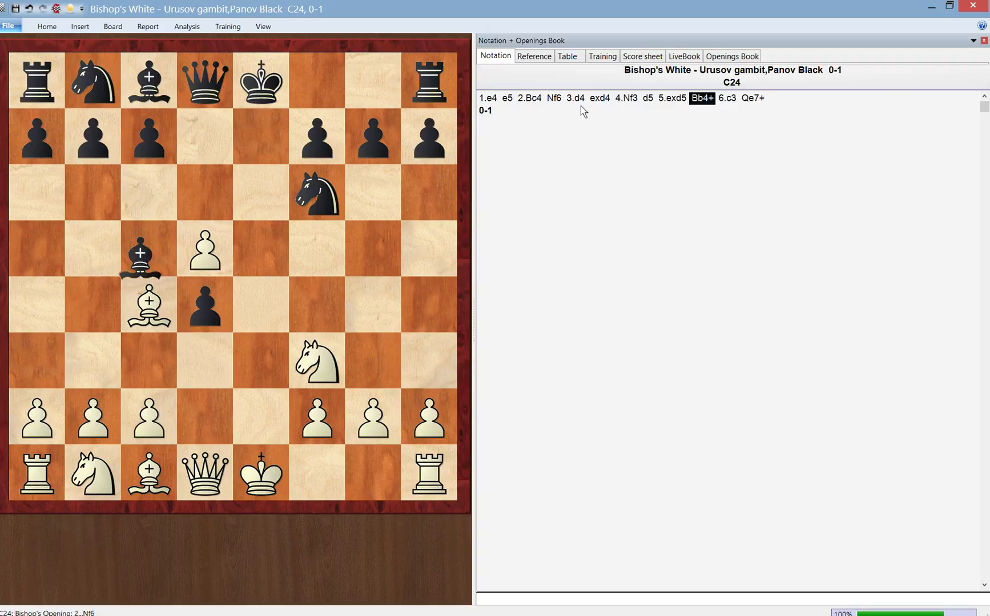
pyautogui.press('Escape')
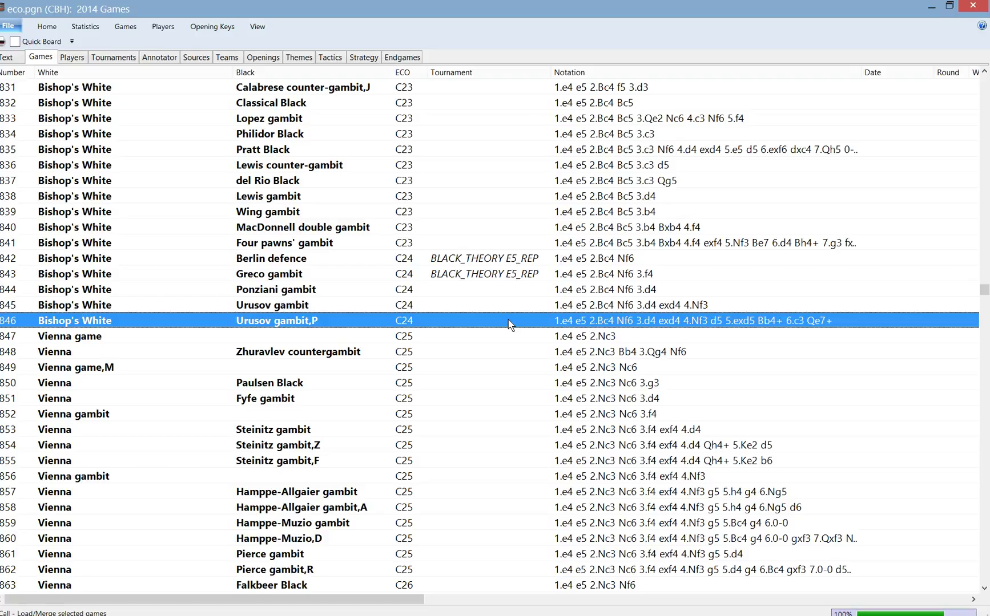
# Step: Set the tournament of the Urusov gambit, Panov Black entry (number 846) to "BLACK_THEORY E5_REP"
pyautogui.hotkey('ctrl', 'e')
pyautogui.click(470, 288)
pyautogui.write('BLACK_THEORY E5_REP')
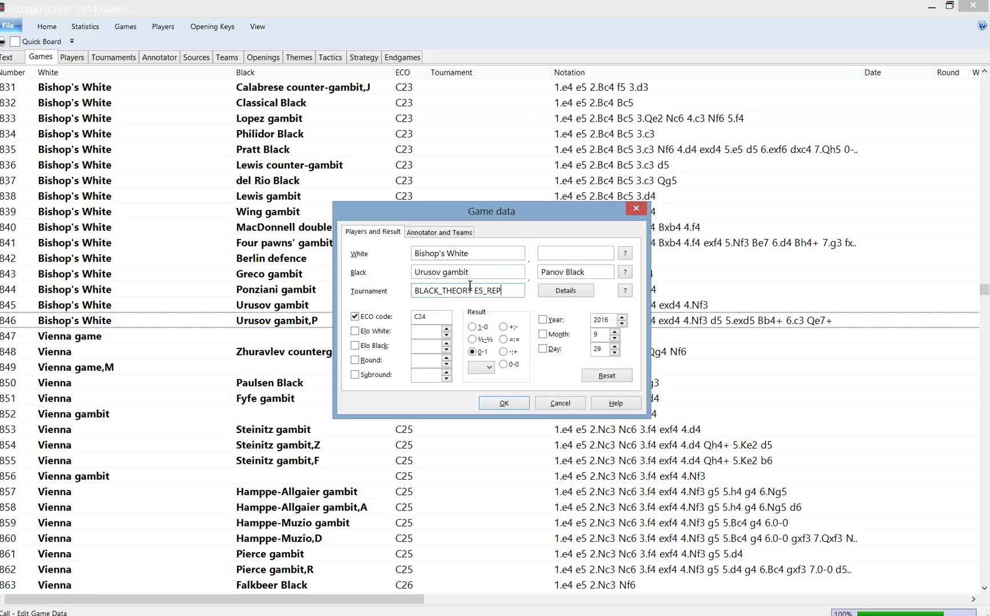
pyautogui.click(520, 403)
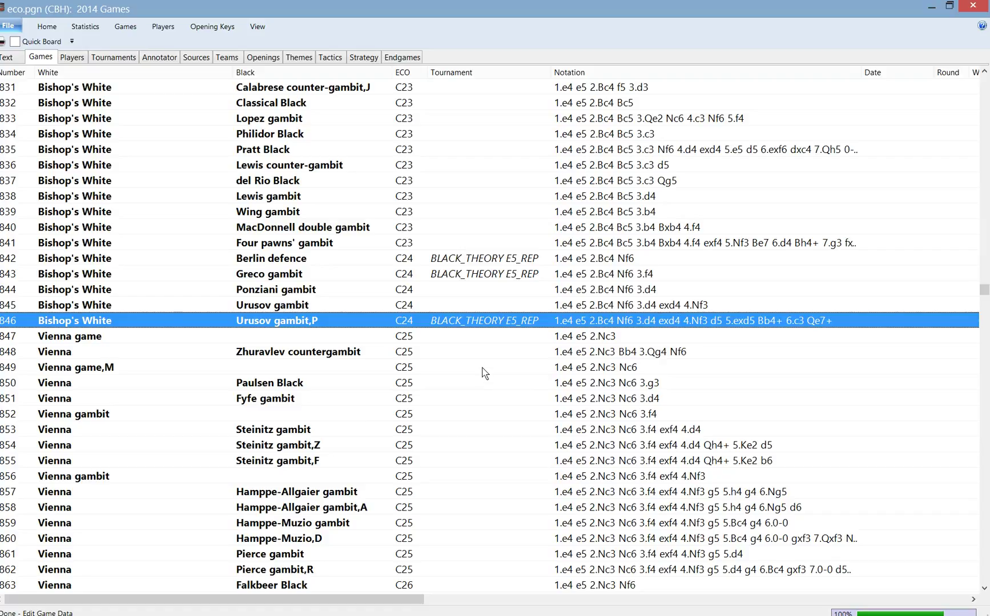
# Step: Select the Vienna game entry (number 847) and look through the Vienna and King's gambit lines that follow it
pyautogui.click(455, 338)
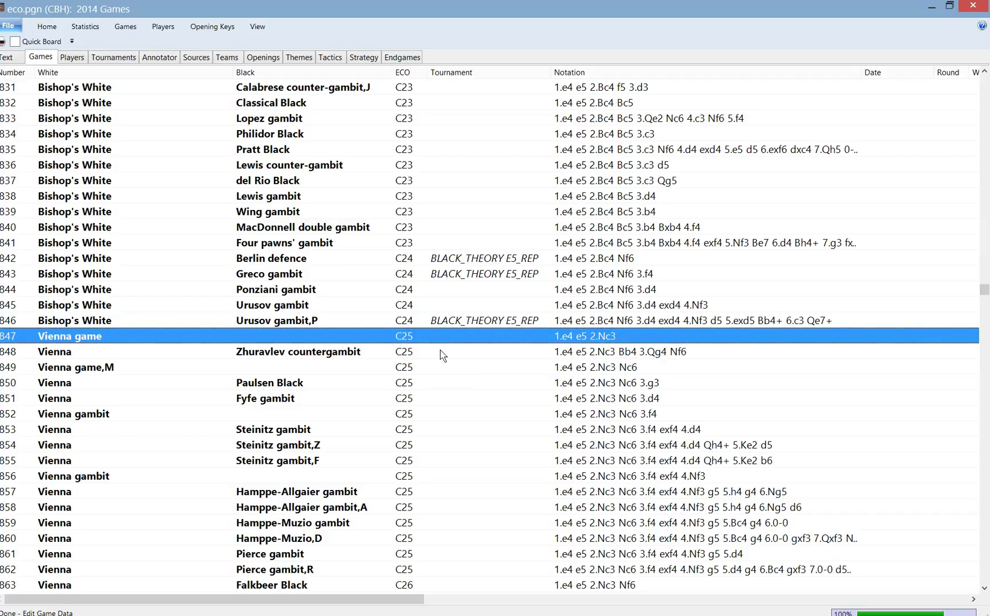
pyautogui.scroll(-2, 443, 355)
pyautogui.scroll(-3, 447, 355)
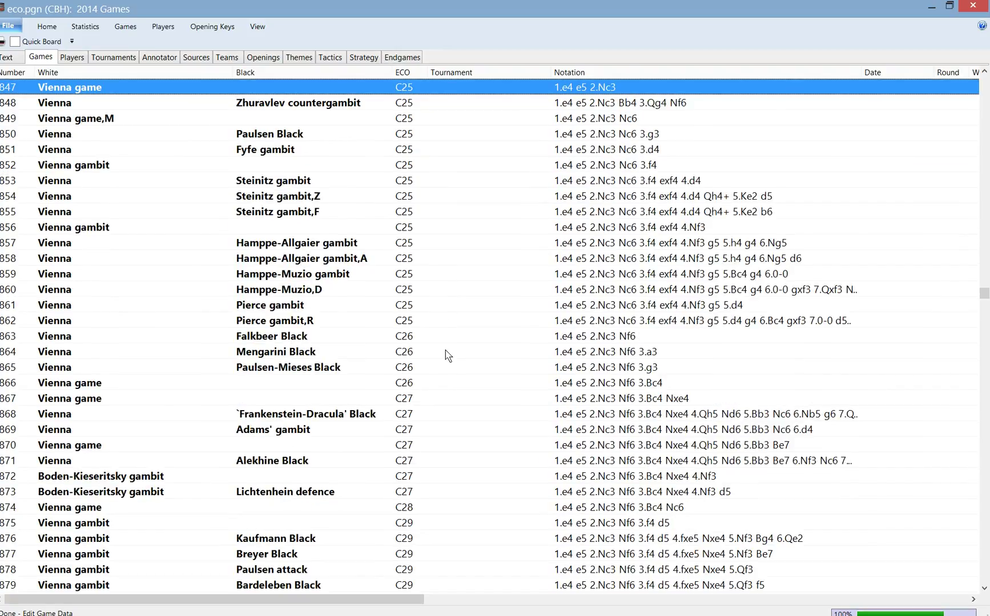
pyautogui.scroll(-7, 447, 355)
pyautogui.scroll(15, 447, 354)
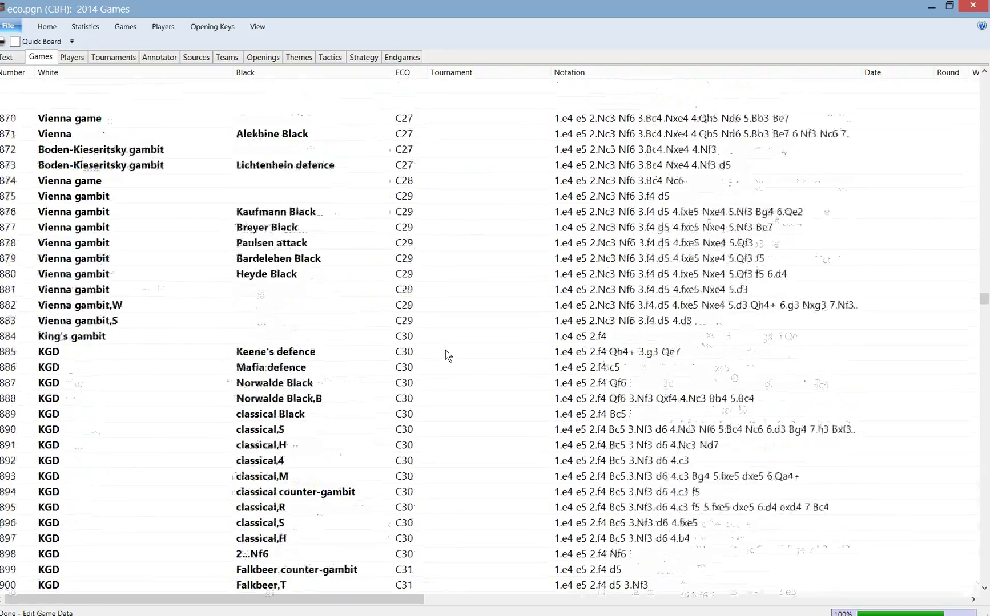
# Step: Review the entries tagged "BLACK_THEORY E5_REP" from the King's pawn game (number 804) to Urusov gambit,P (number 846)
pyautogui.scroll(13, 447, 354)
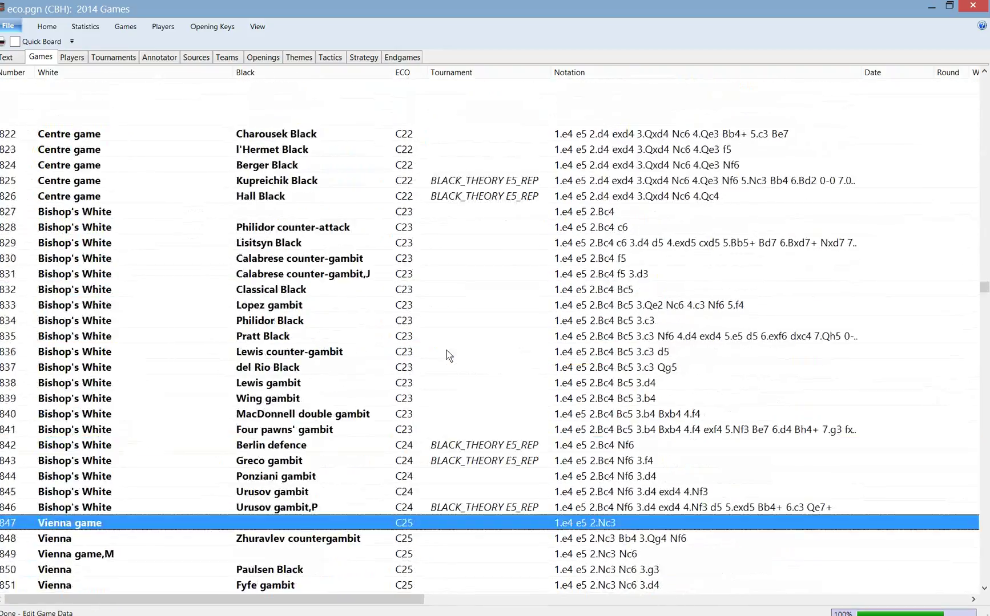
pyautogui.scroll(8, 447, 354)
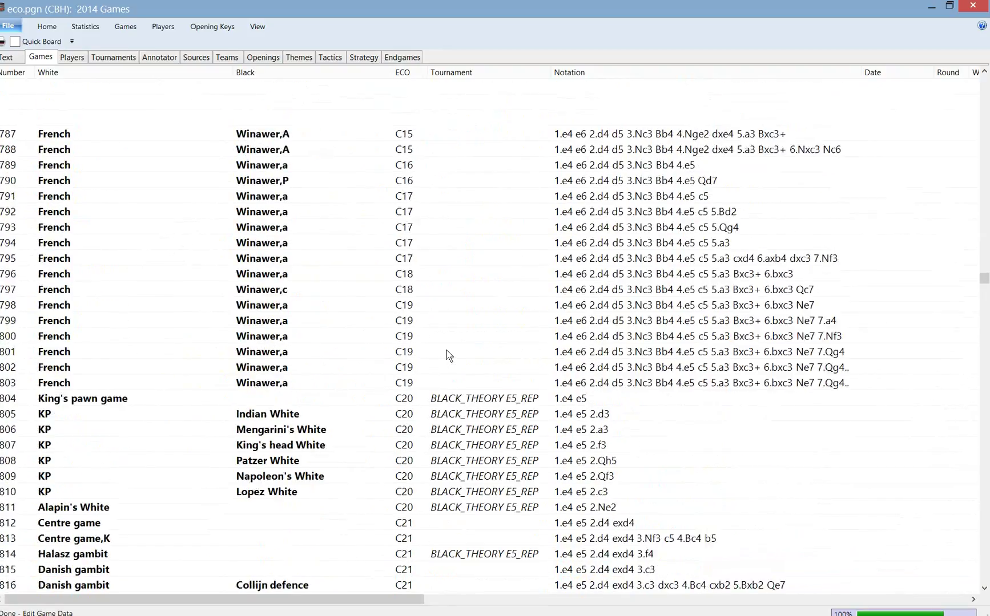
pyautogui.scroll(-2, 447, 354)
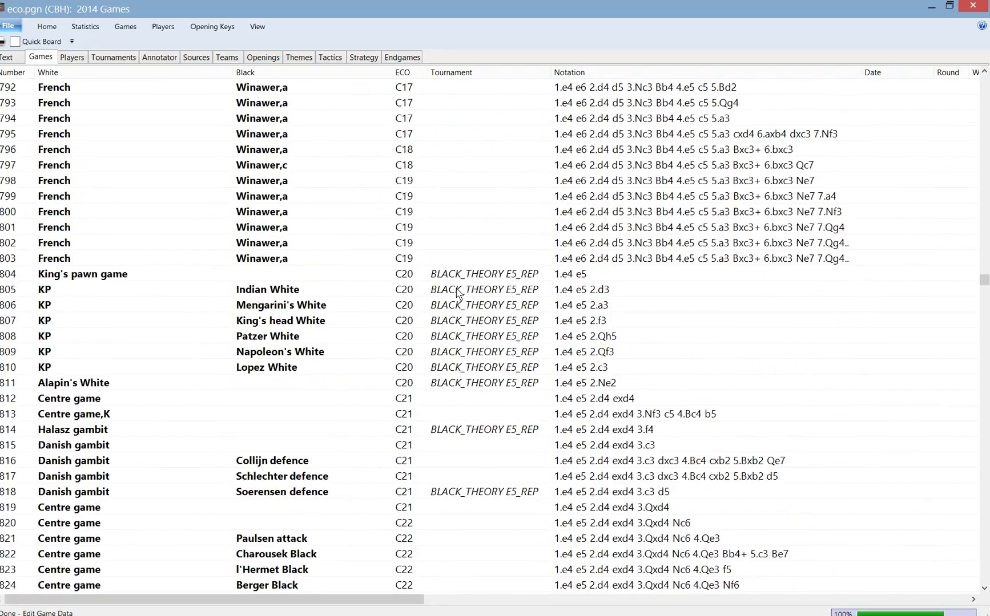
pyautogui.click(460, 276)
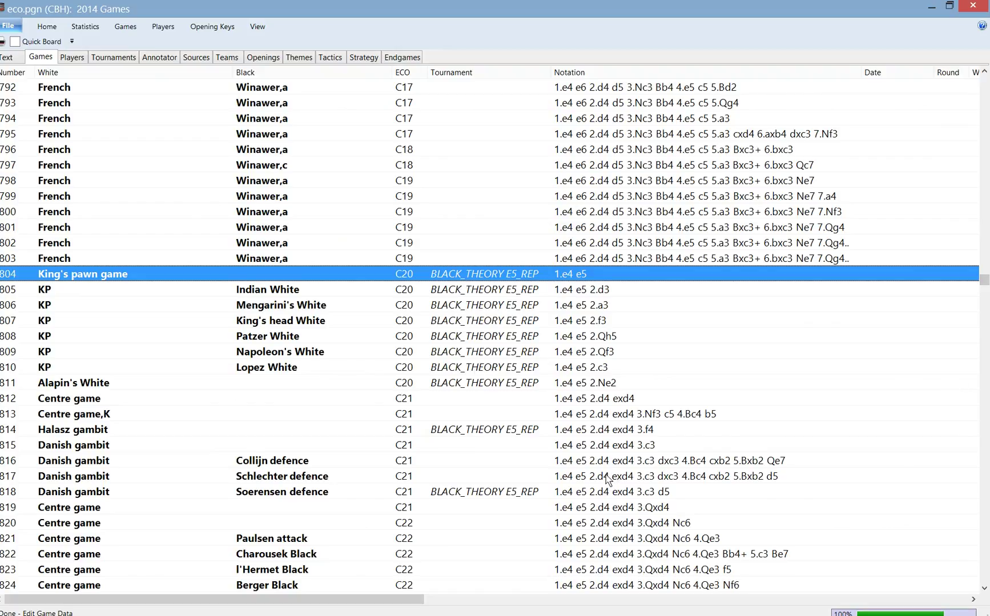
pyautogui.scroll(-3, 609, 478)
pyautogui.press('pagedown')
pyautogui.press('pagedown')
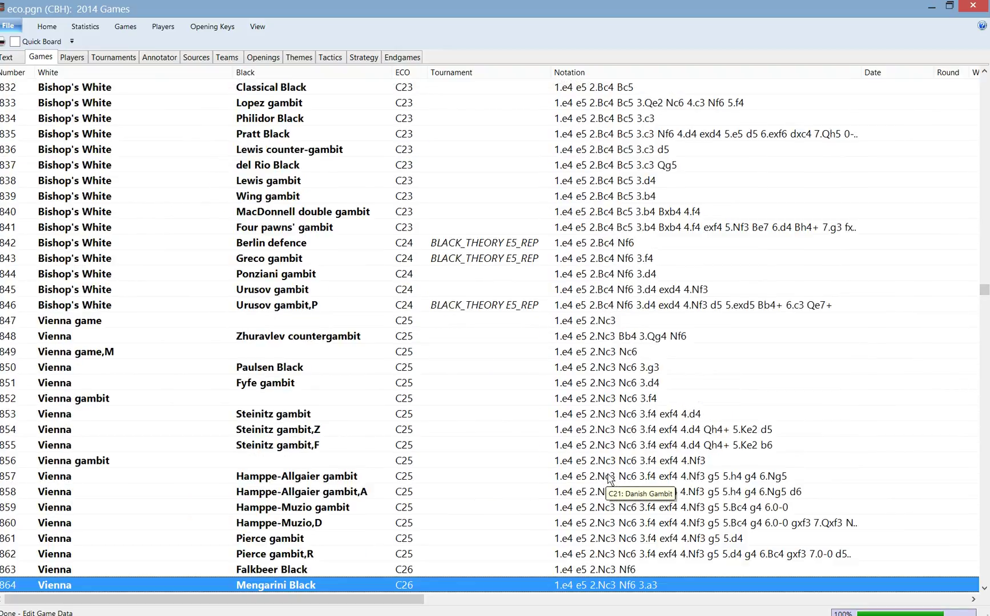
pyautogui.click(439, 308)
# Step: Look through the French defence entries that precede the King's pawn game and compare them with the tagged 1...e5 lines
pyautogui.scroll(3, 457, 438)
pyautogui.scroll(12, 458, 437)
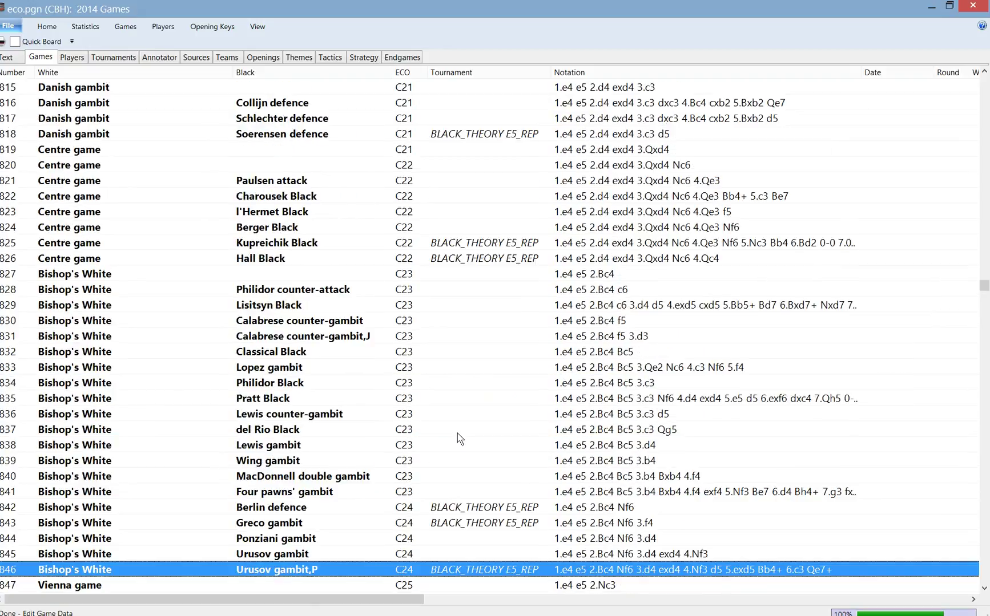
pyautogui.scroll(2, 458, 437)
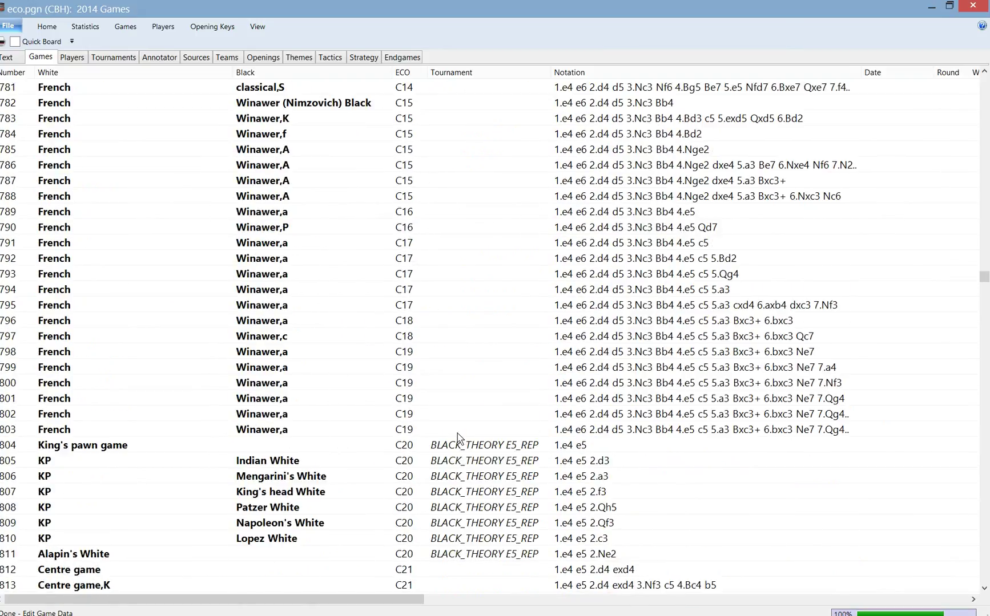
pyautogui.scroll(3, 457, 437)
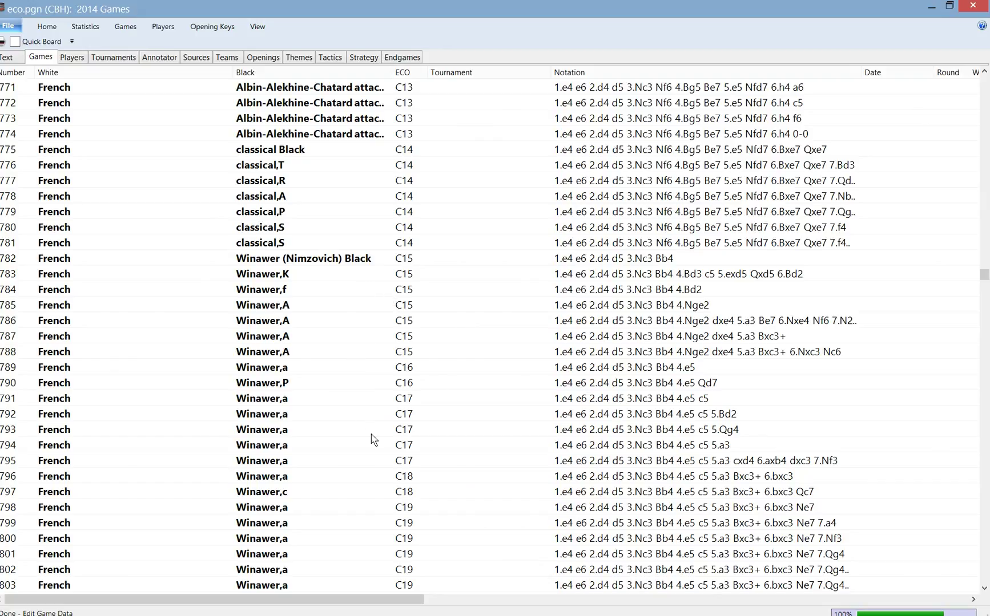
pyautogui.scroll(5, 371, 440)
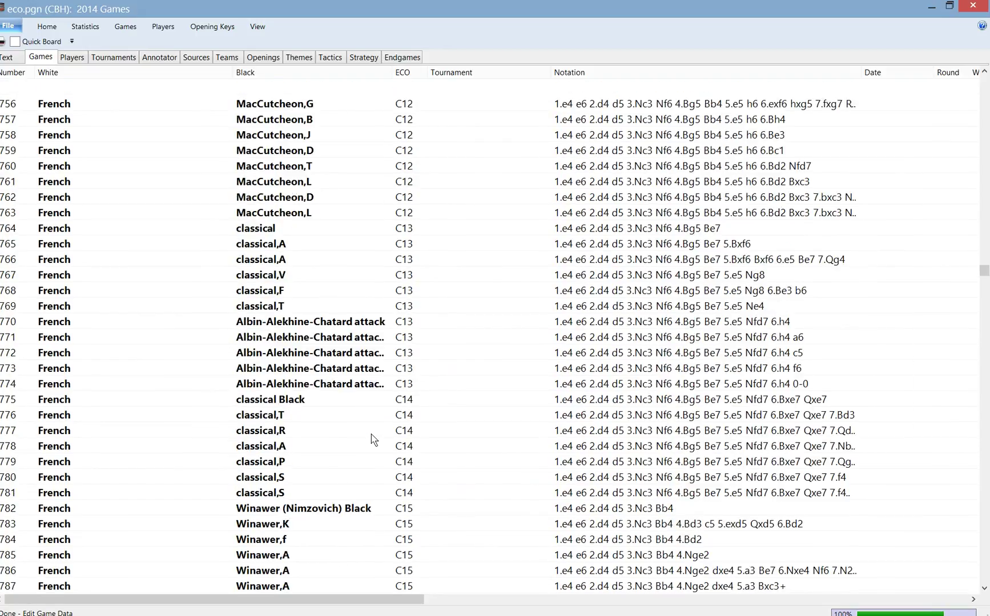
pyautogui.scroll(-5, 371, 439)
pyautogui.scroll(-16, 372, 439)
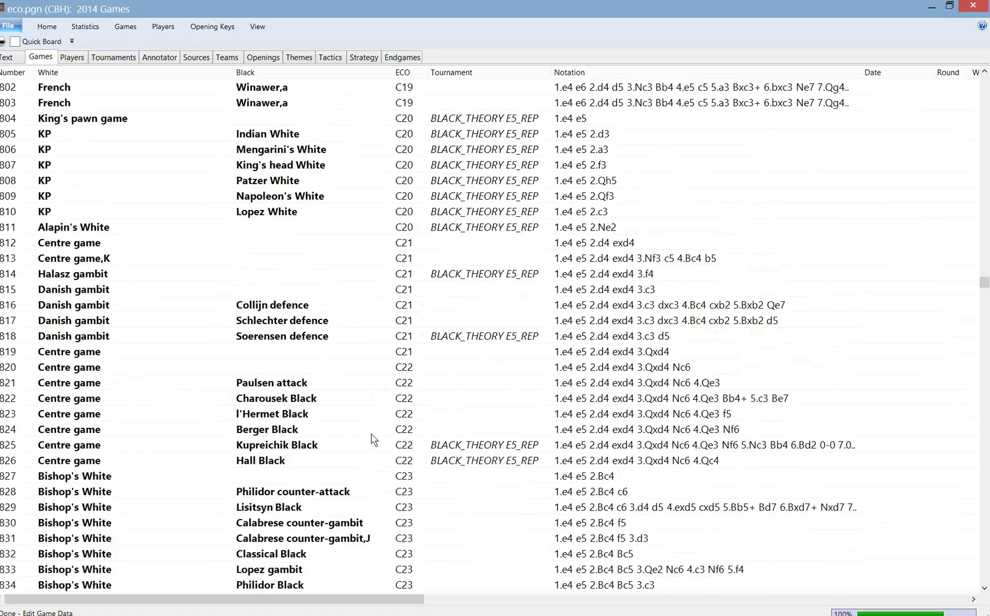
pyautogui.scroll(8, 372, 439)
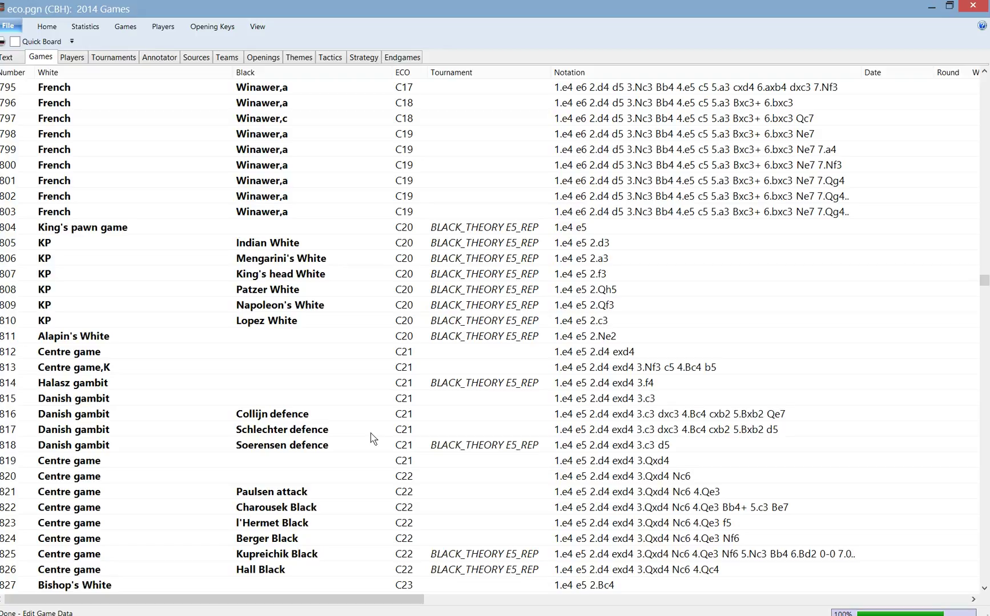
# Step: Check which 1...e5 entries carry the tournament tag, from the King's pawn game (number 804) to the Greco gambit (number 843)
pyautogui.click(441, 229)
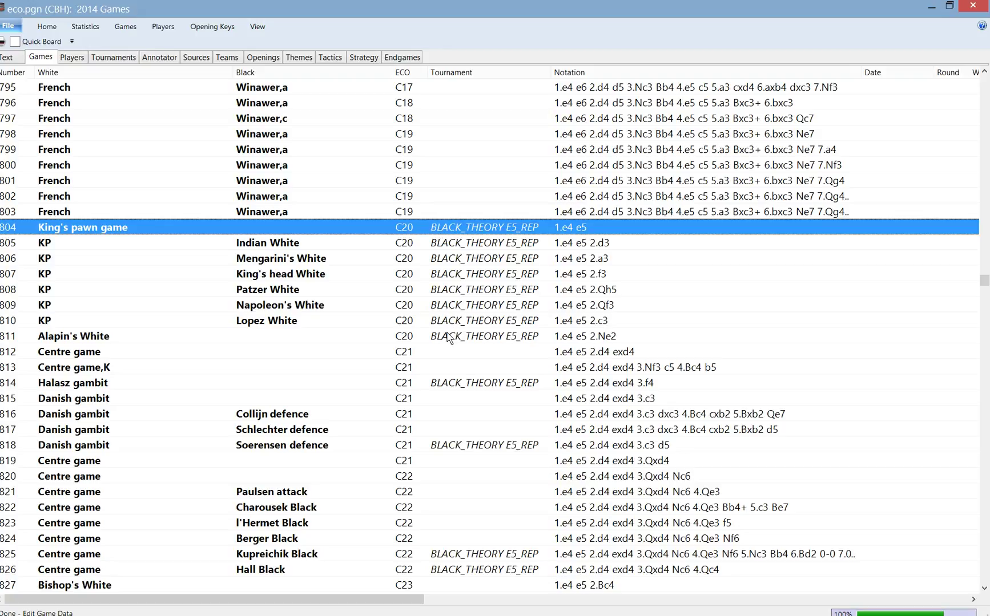
pyautogui.scroll(-8, 436, 408)
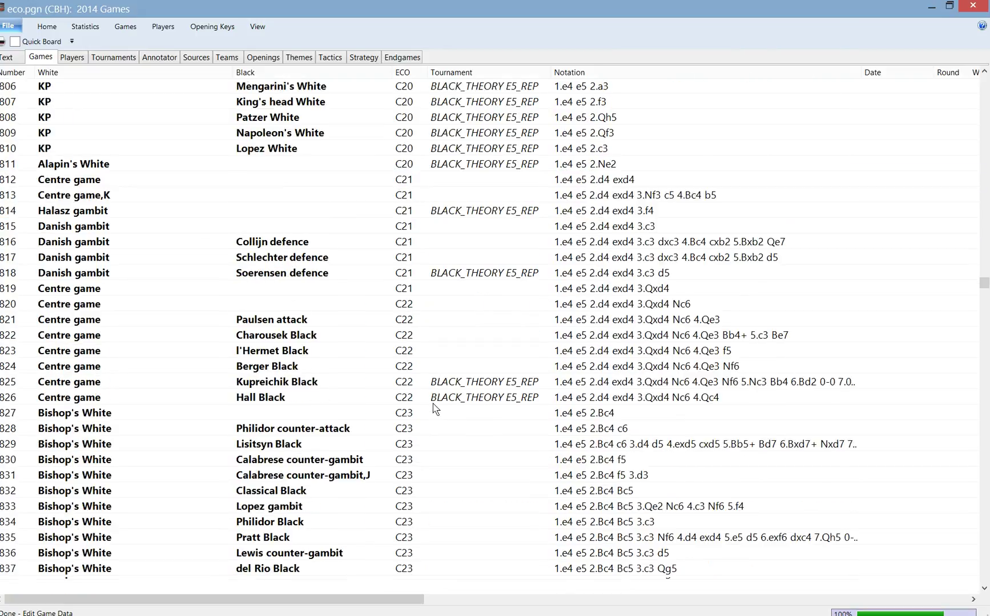
pyautogui.scroll(-3, 435, 409)
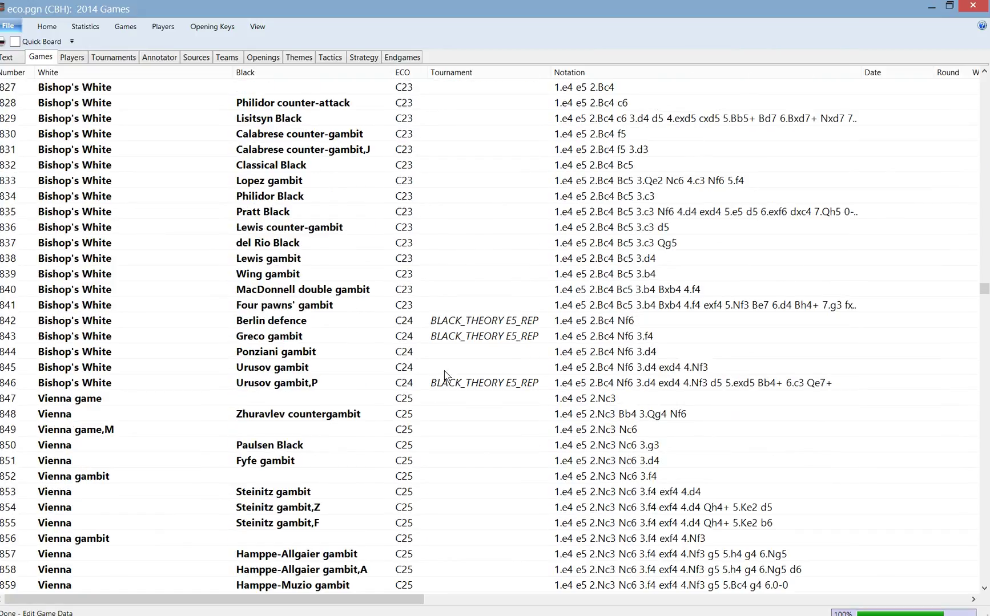
pyautogui.click(445, 337)
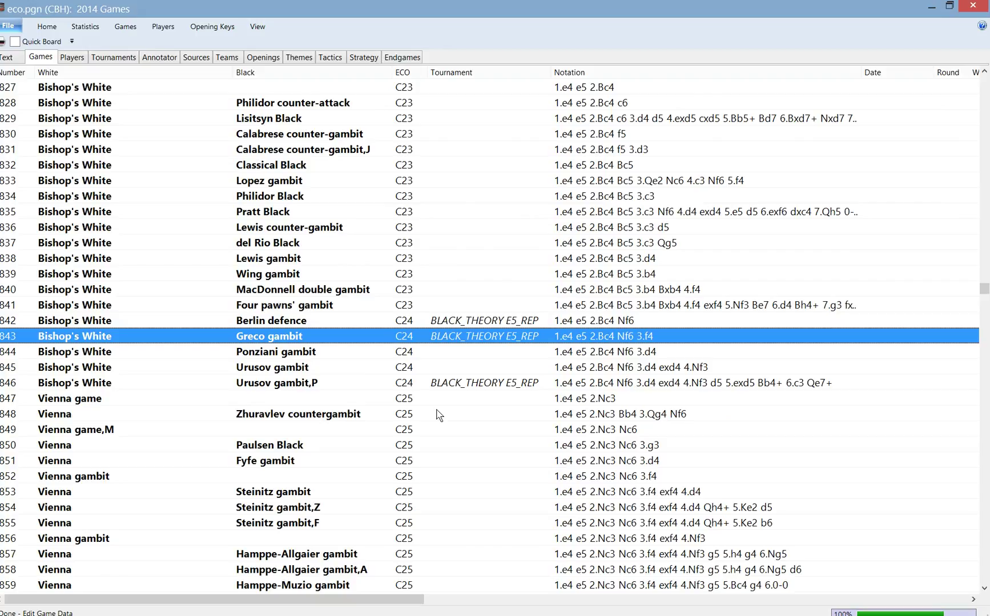
pyautogui.scroll(1, 438, 415)
pyautogui.scroll(-3, 438, 415)
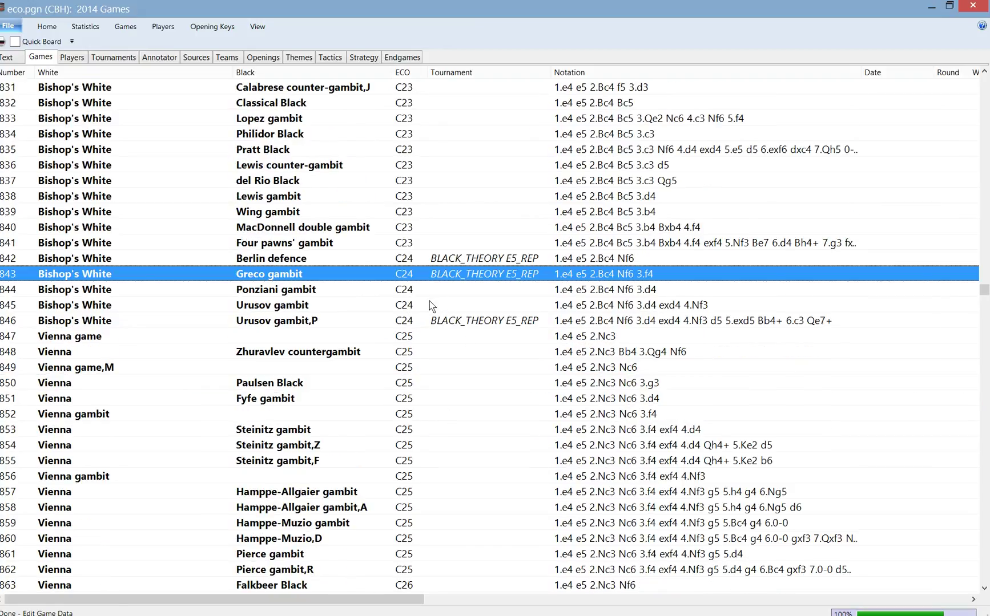
# Step: Look through the Vienna, Falkbeer and King's gambit accepted entries for lines still without a tournament tag
pyautogui.scroll(-11, 412, 402)
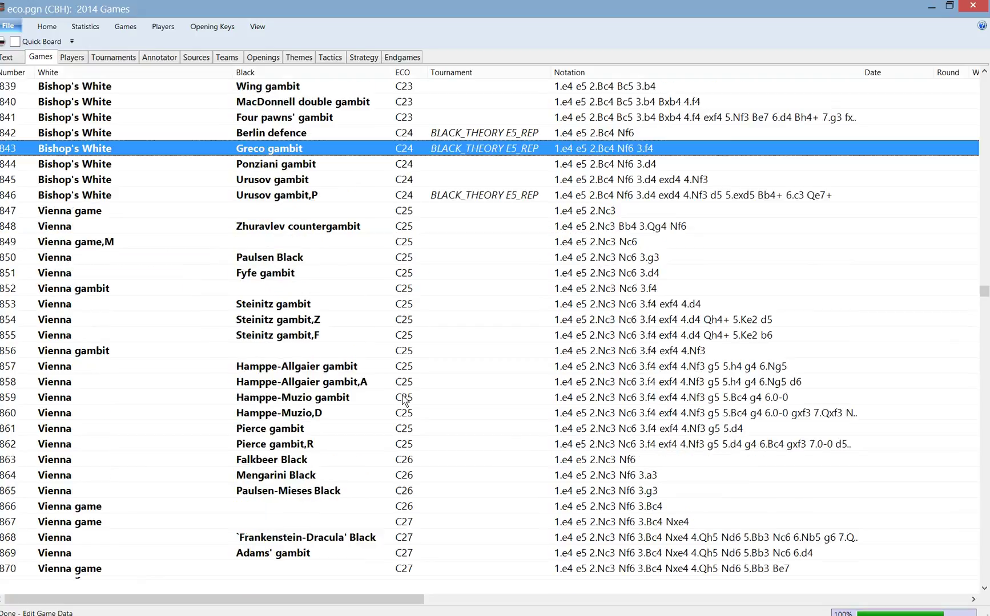
pyautogui.scroll(-12, 412, 403)
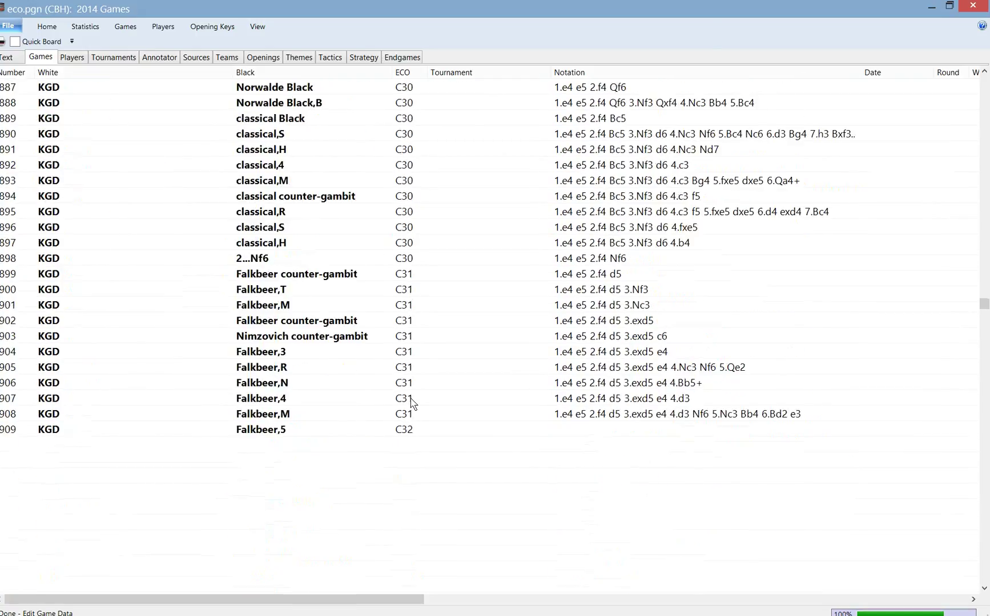
pyautogui.scroll(-4, 412, 403)
pyautogui.scroll(7, 412, 403)
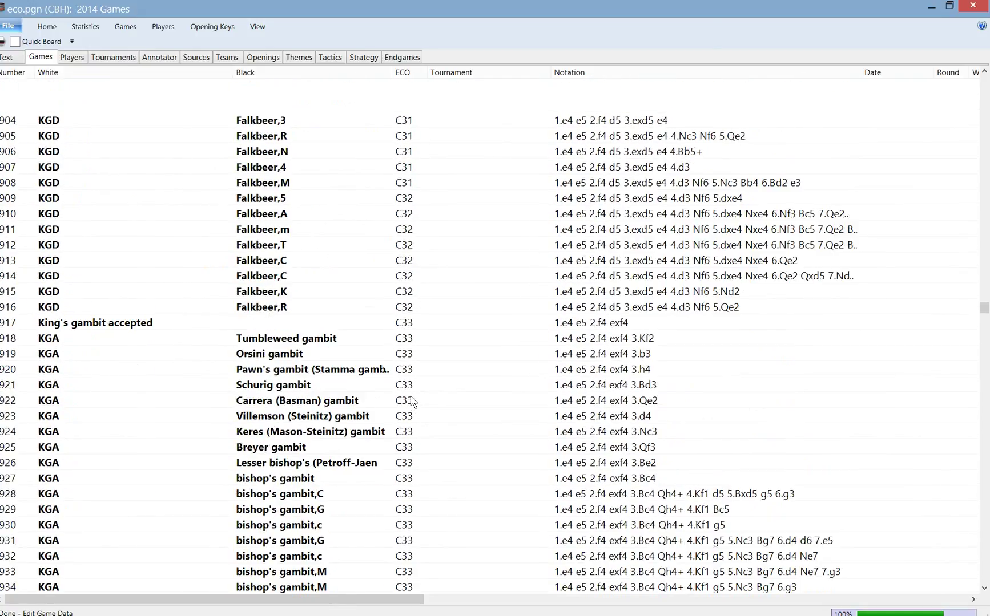
pyautogui.moveTo(986, 305); pyautogui.dragTo(986, 318)
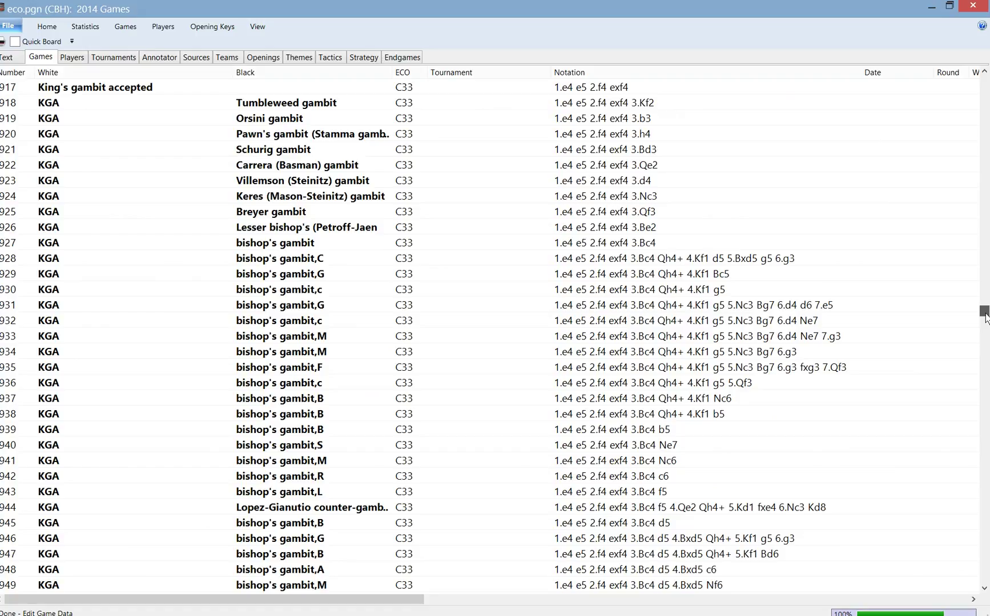
pyautogui.moveTo(986, 318); pyautogui.dragTo(982, 286)
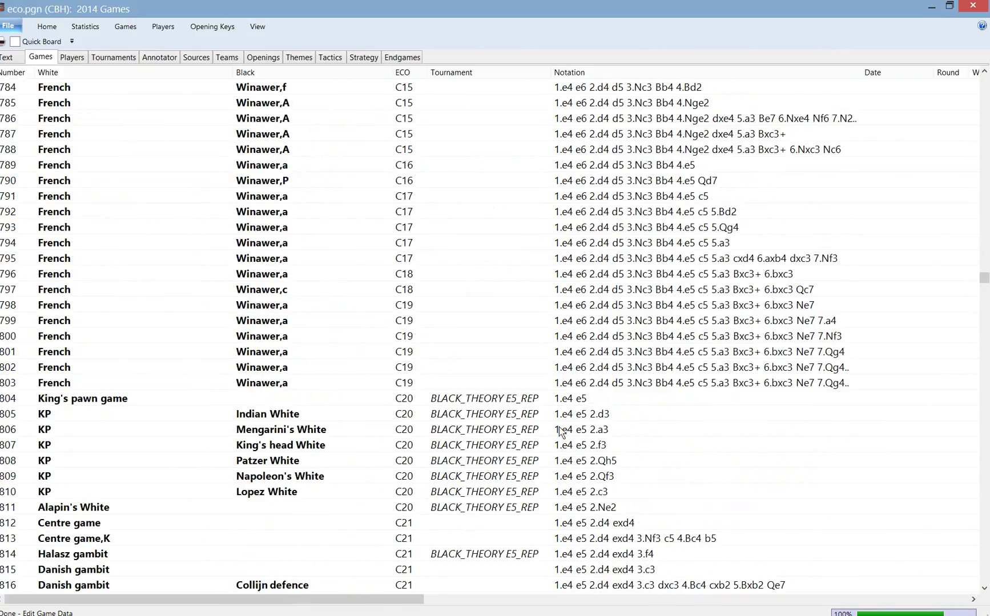
# Step: Examine the tagged Centre game entries, comparing Kupreichik Black (number 825) with Hall Black (number 826)
pyautogui.scroll(-4, 468, 490)
pyautogui.scroll(-9, 469, 490)
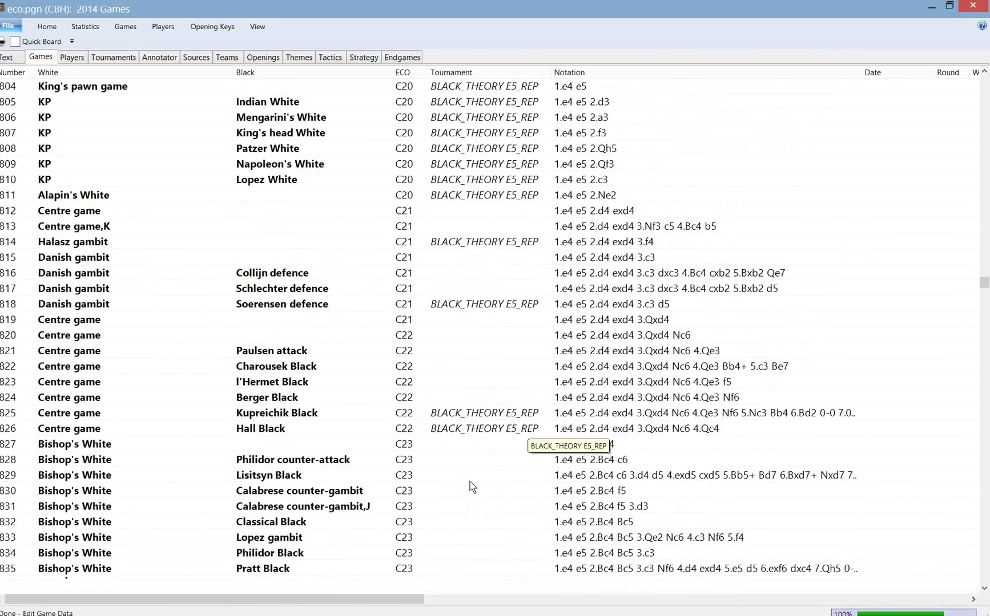
pyautogui.scroll(2, 536, 451)
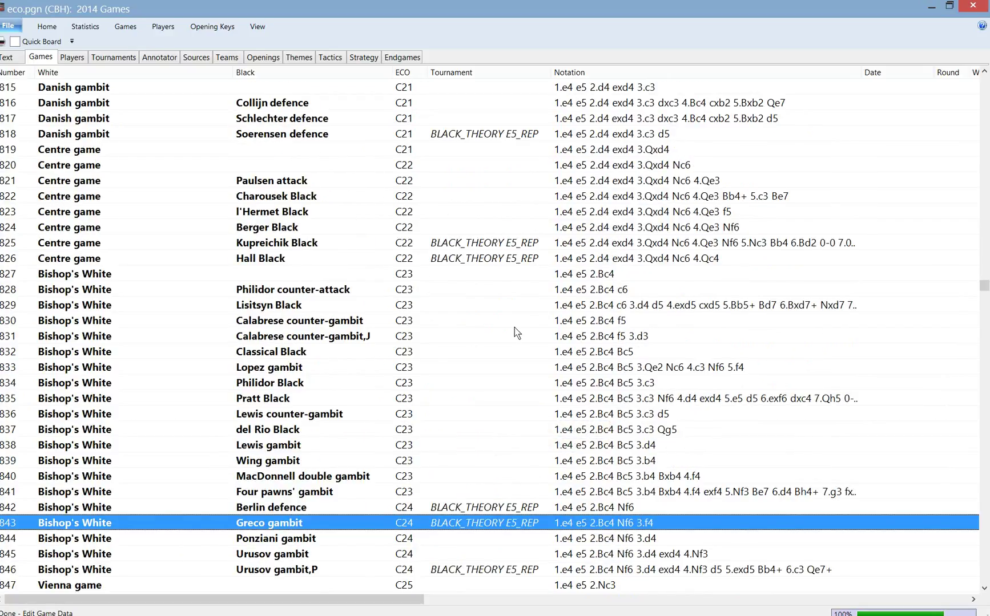
pyautogui.click(489, 260)
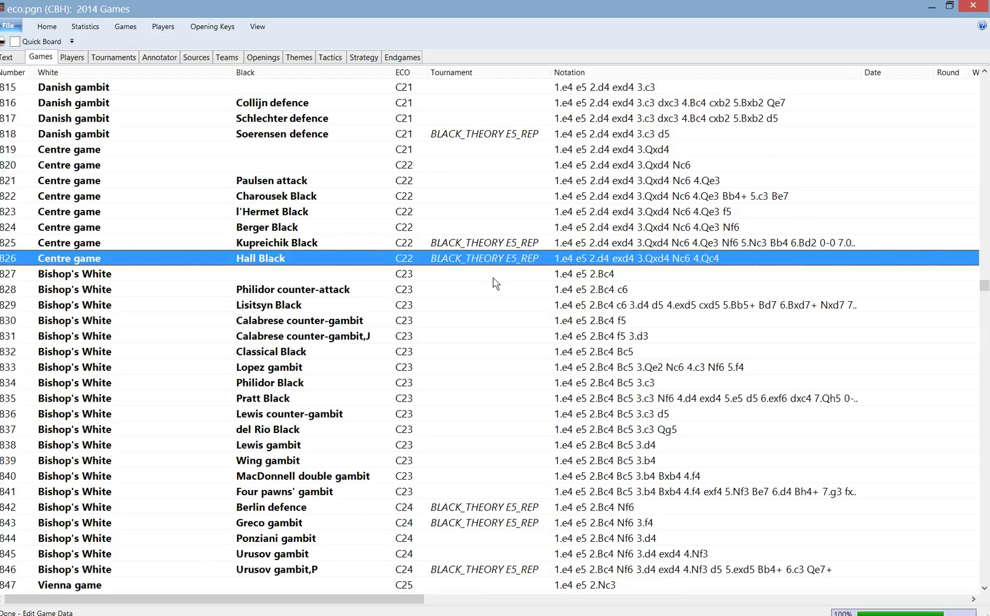
pyautogui.click(480, 245)
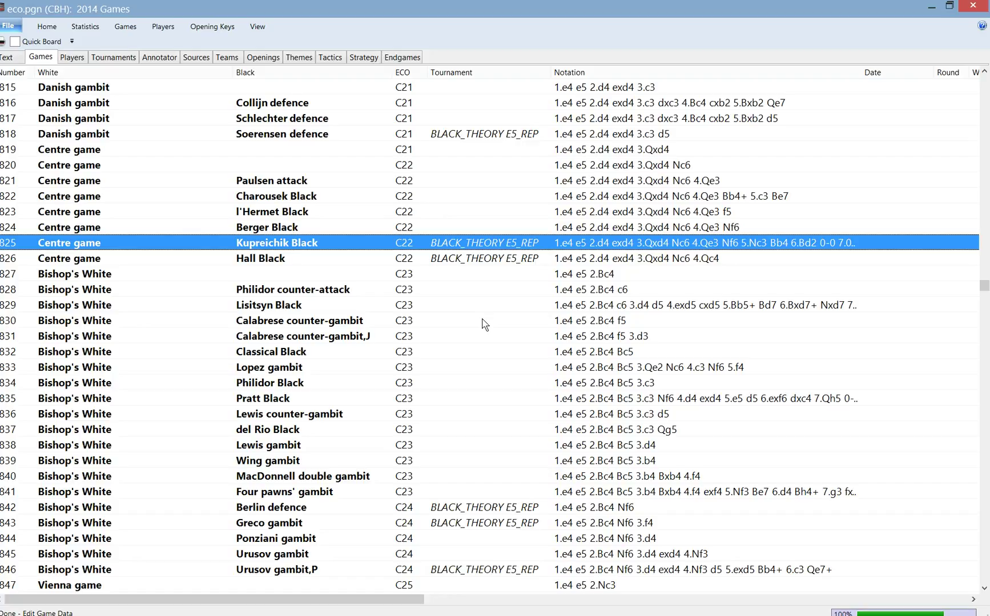
pyautogui.click(503, 261)
pyautogui.click(514, 261)
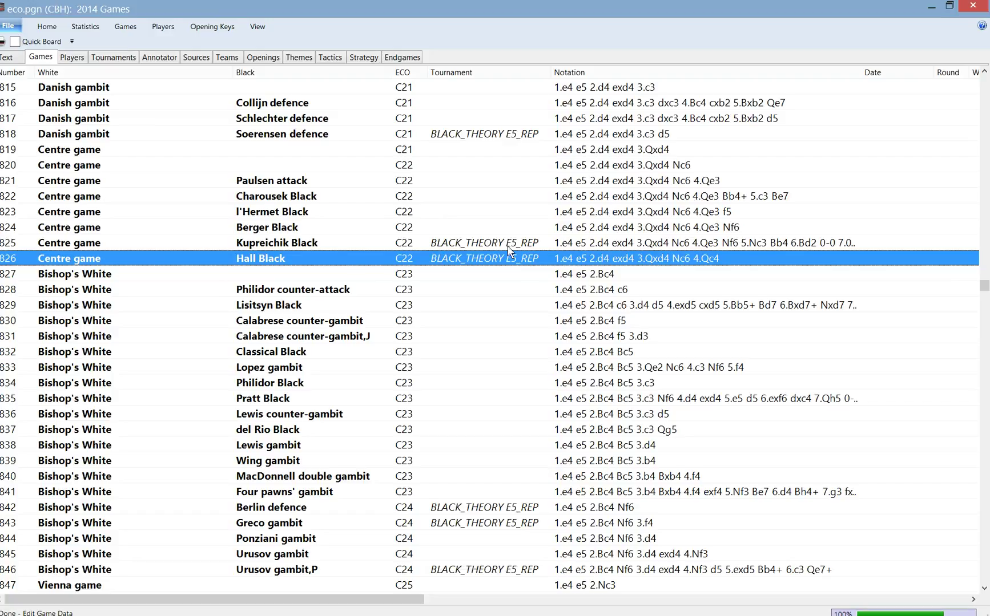
pyautogui.click(503, 249)
pyautogui.click(500, 260)
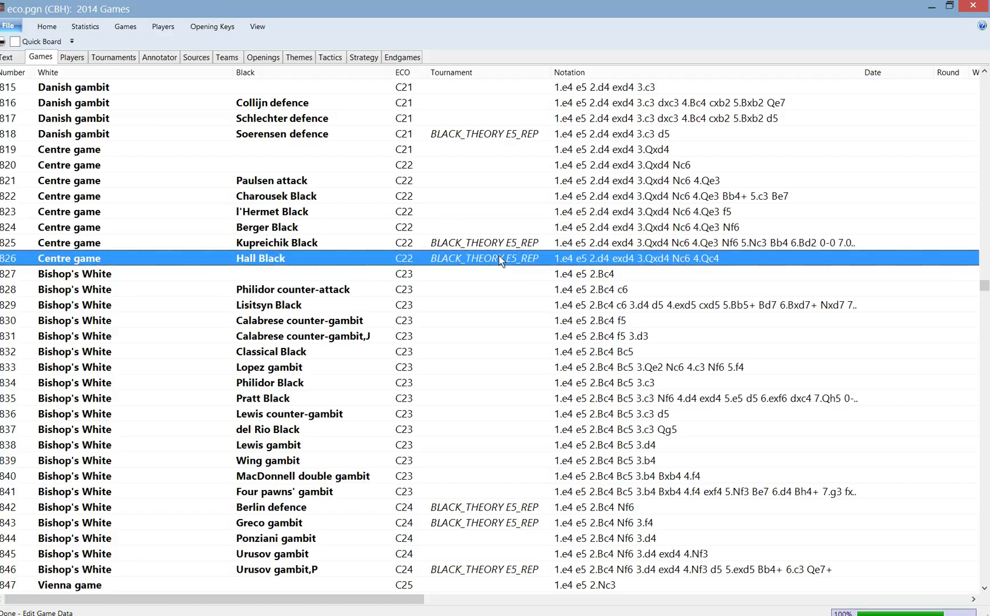